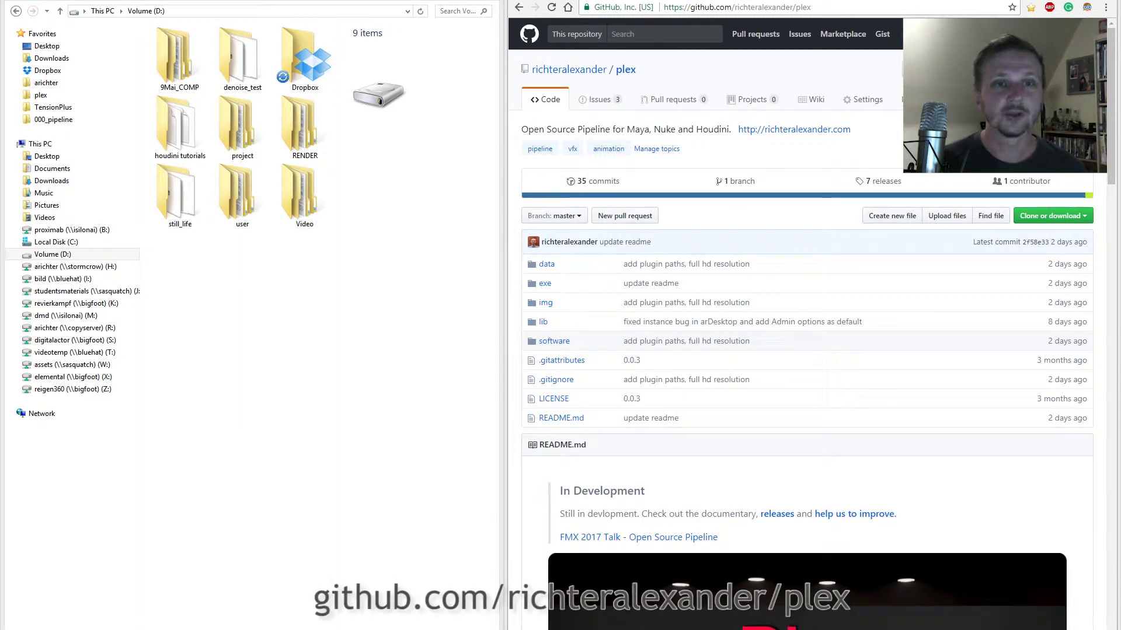
# - Copy the HTTPS clone URL of the plex repository on GitHub
pyautogui.click(728, 11)
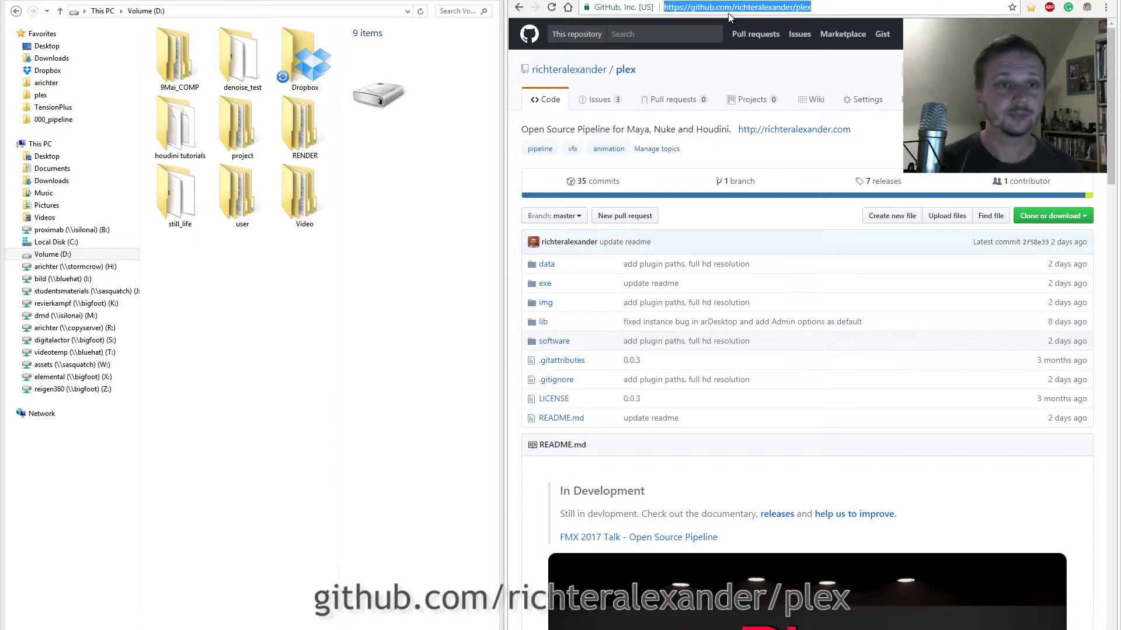
pyautogui.click(887, 149)
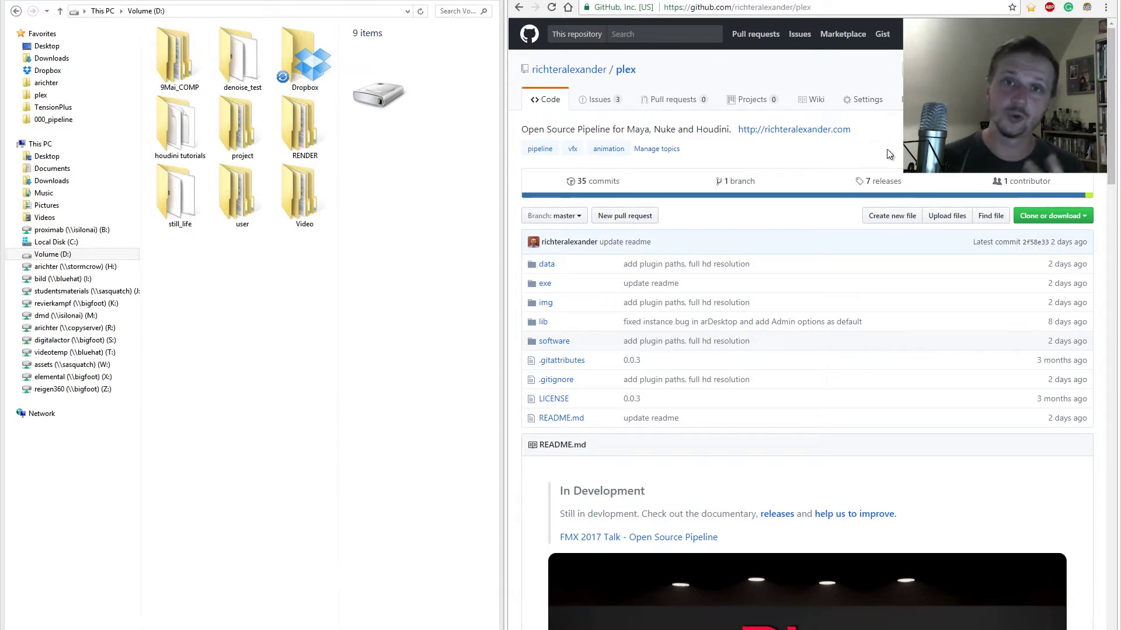
pyautogui.click(1066, 219)
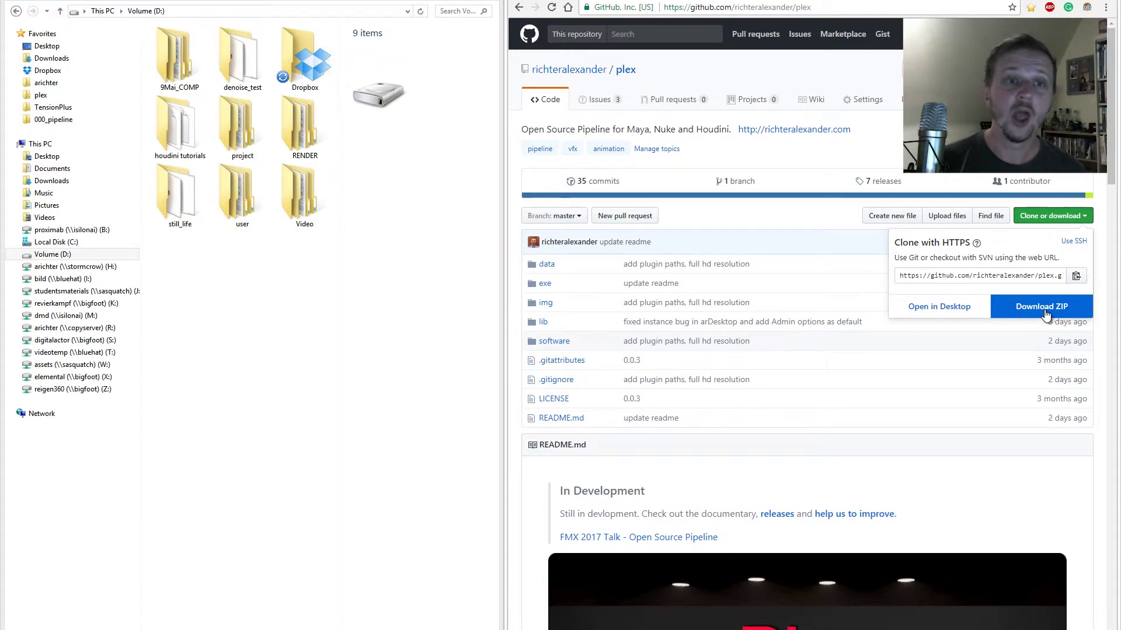
pyautogui.click(998, 278)
pyautogui.hotkey('ctrl', 'c')
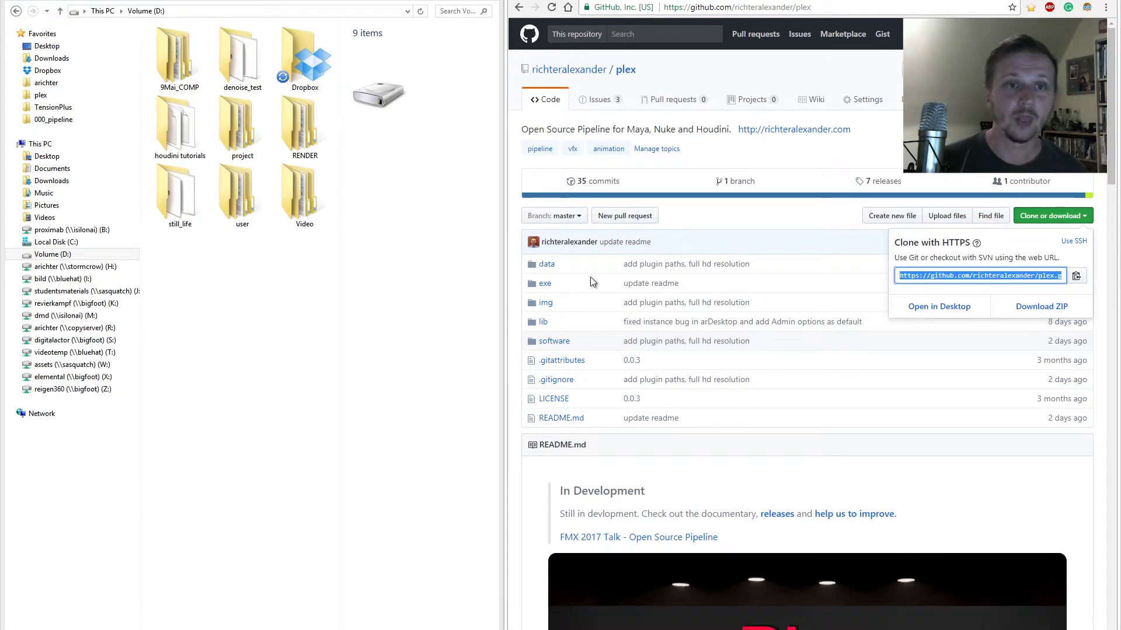
# - Use Git Bash in Volume (D:) to git clone the repository into a folder named plex, and open that folder
pyautogui.rightClick(243, 289)
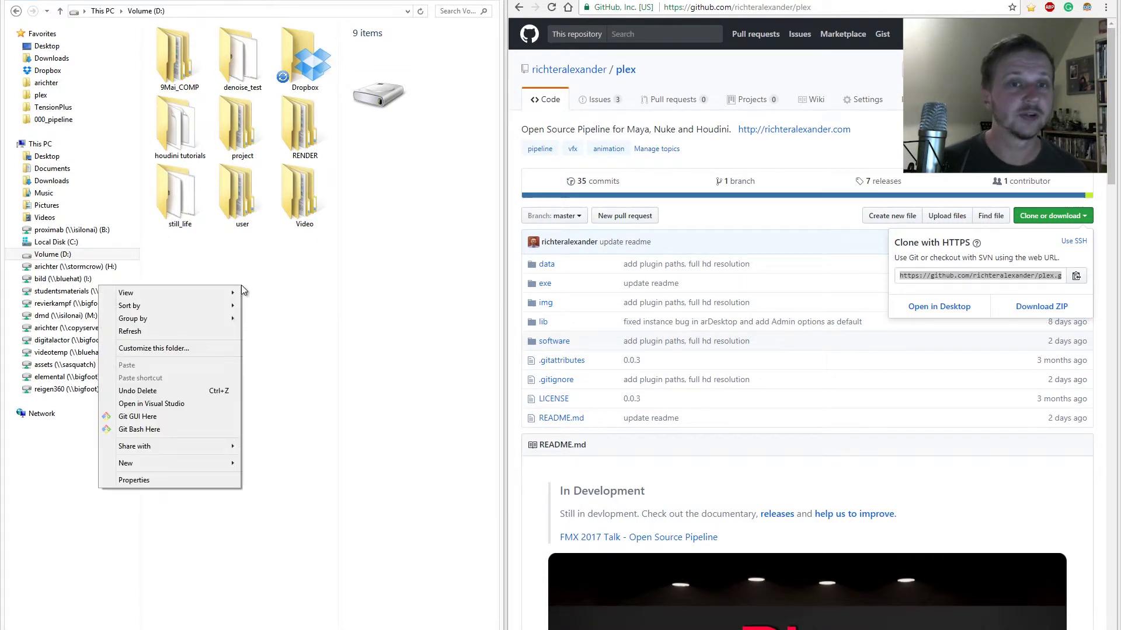
pyautogui.click(172, 432)
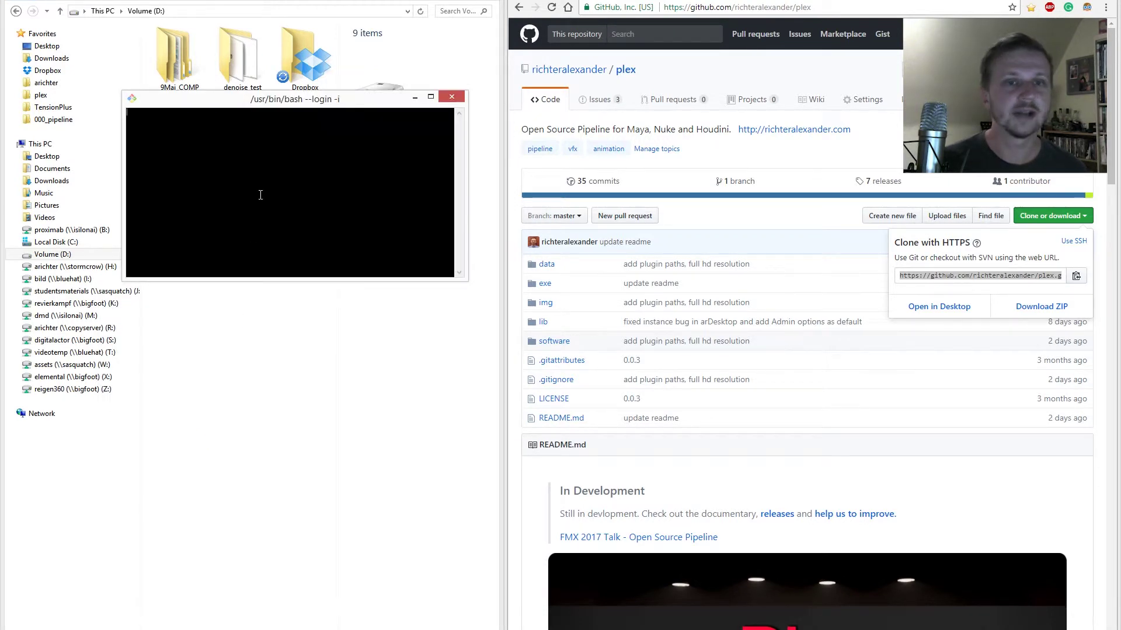
pyautogui.write('git clone')
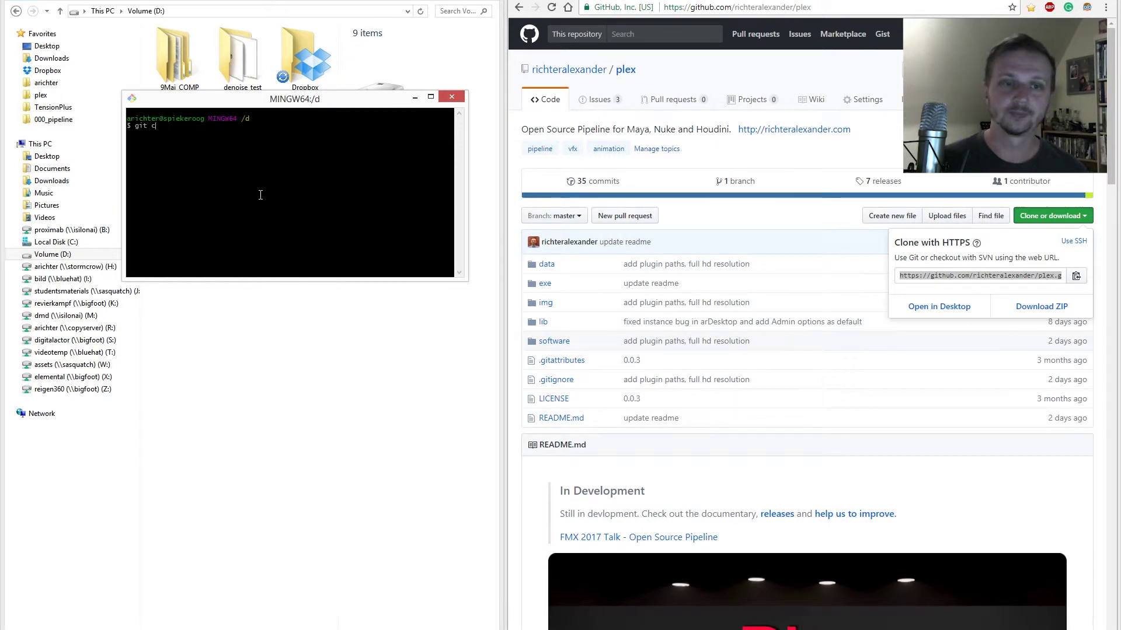
pyautogui.rightClick(278, 141)
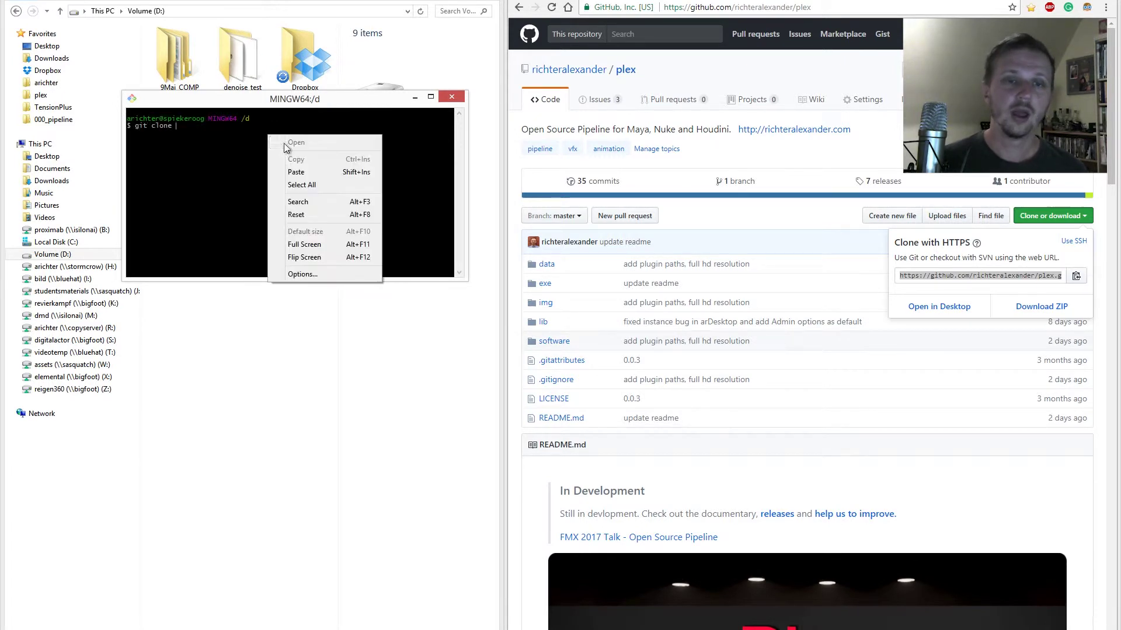
pyautogui.click(296, 169)
pyautogui.write('plex.git p')
pyautogui.press('Return')
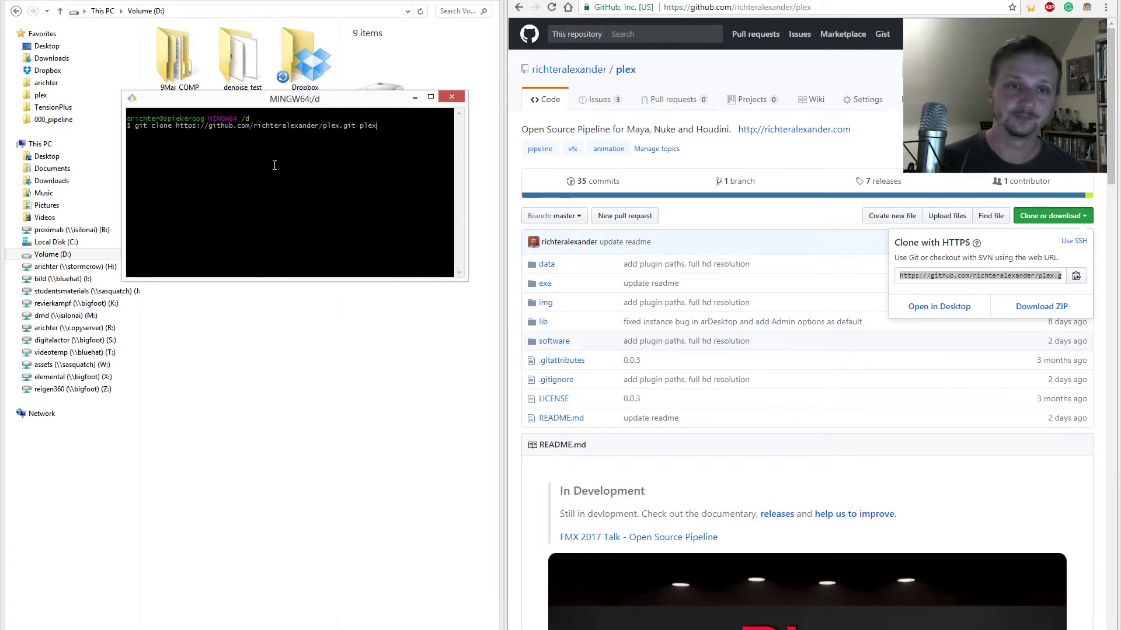
pyautogui.moveTo(295, 99); pyautogui.dragTo(289, 313)
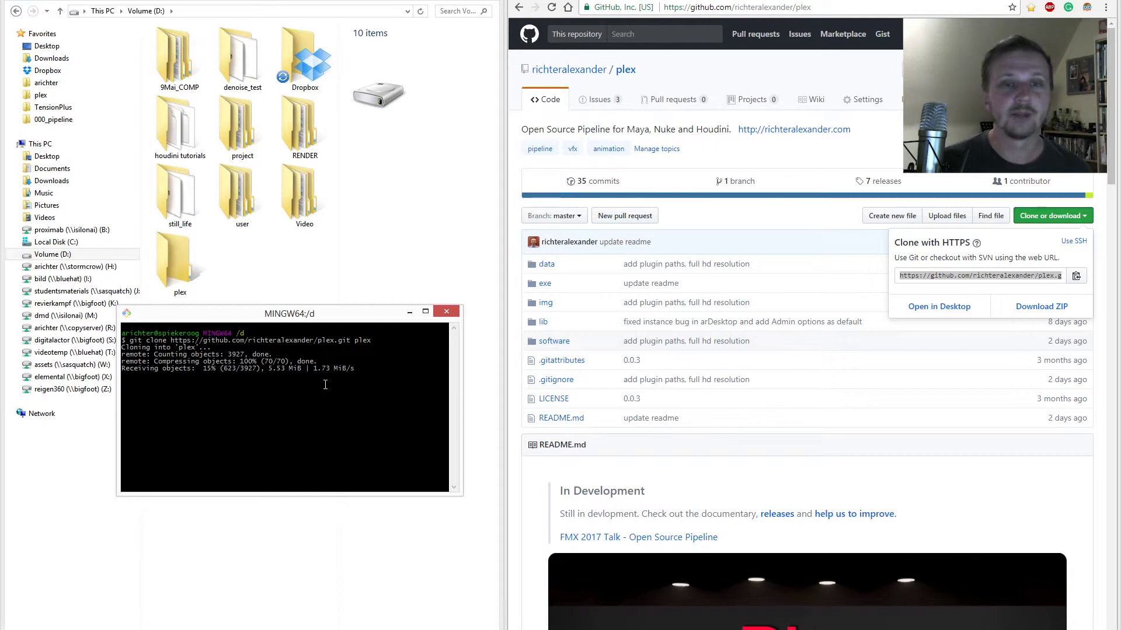
pyautogui.doubleClick(180, 274)
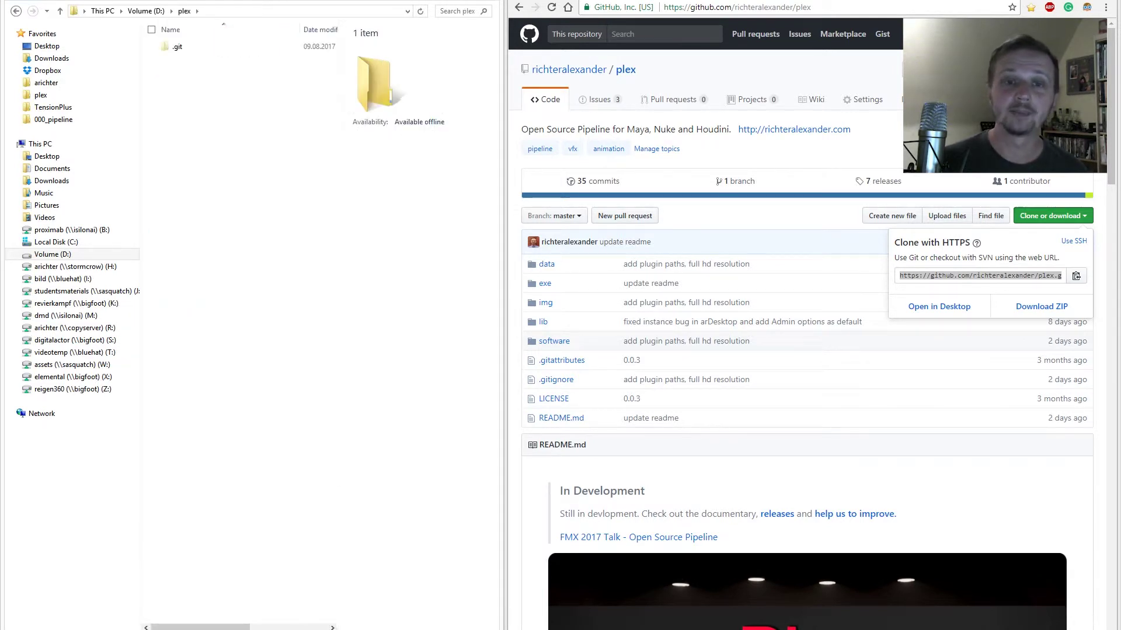
pyautogui.click(198, 583)
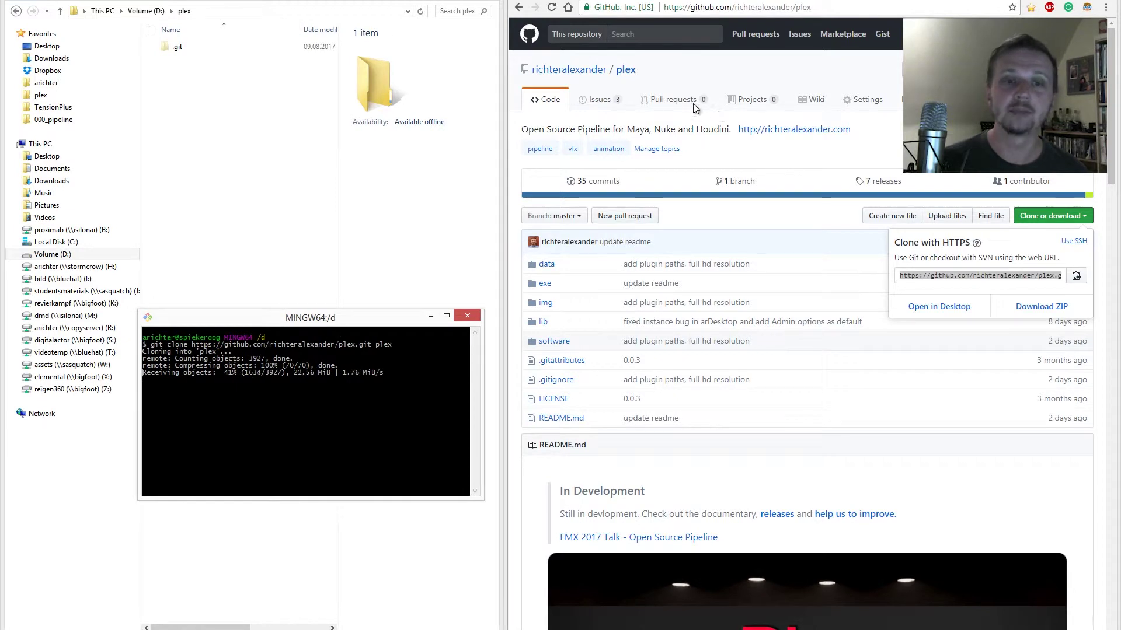
# - Open the Quick Start page of the plex wiki and read the dependencies: Python 2.7, Yaml and PySide
pyautogui.click(816, 100)
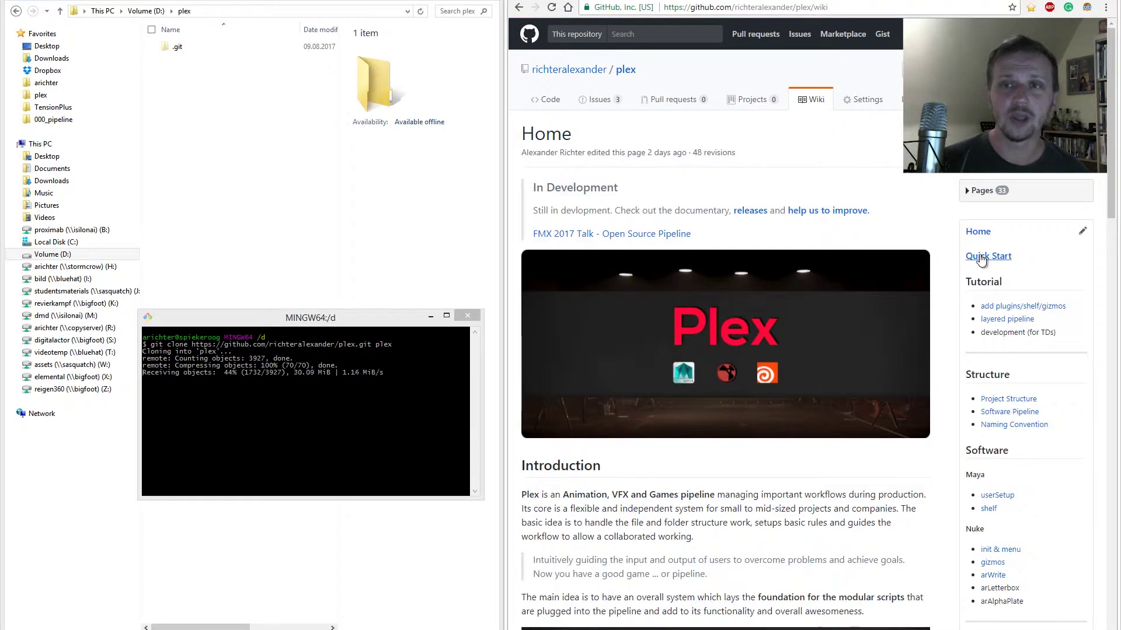
pyautogui.click(980, 257)
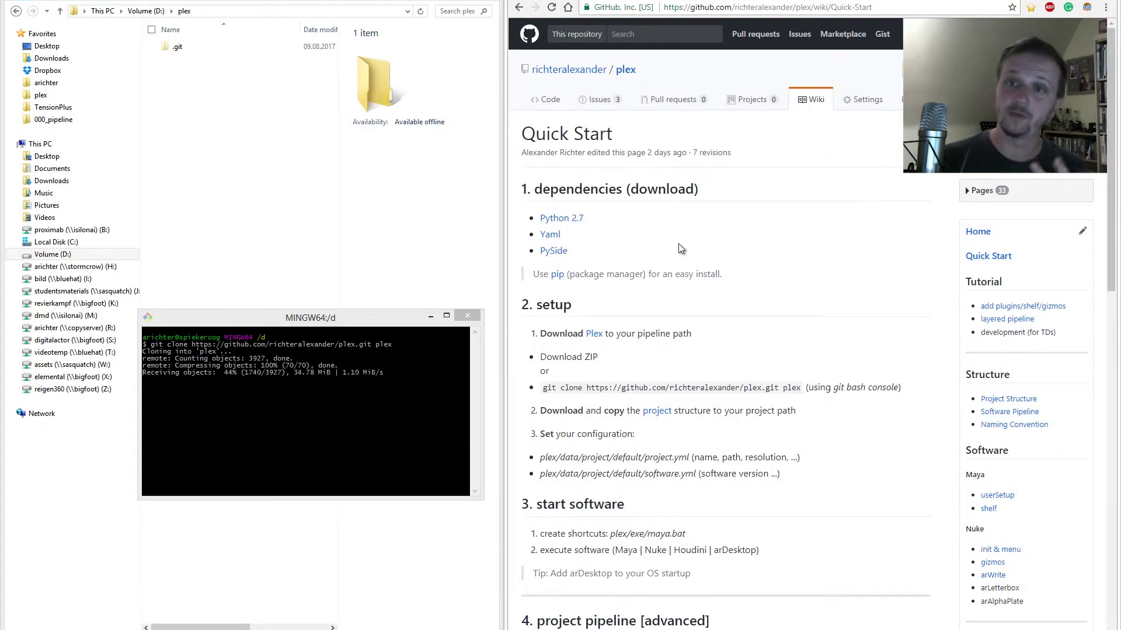
pyautogui.moveTo(534, 188); pyautogui.dragTo(699, 190)
pyautogui.click(552, 261)
pyautogui.moveTo(582, 235); pyautogui.dragTo(538, 234)
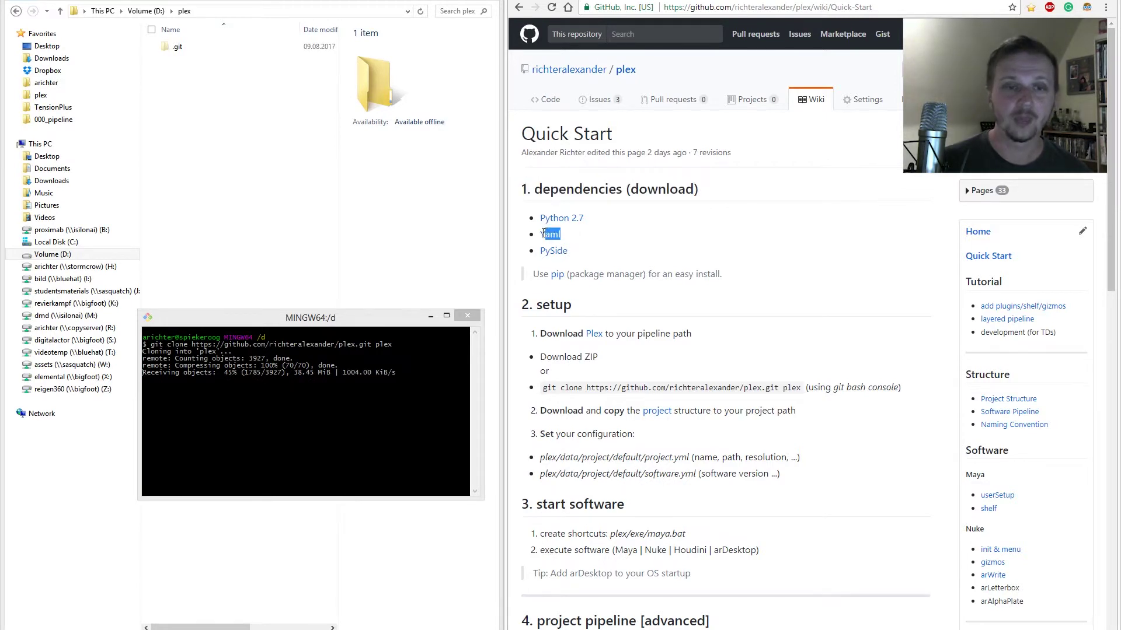
pyautogui.click(602, 260)
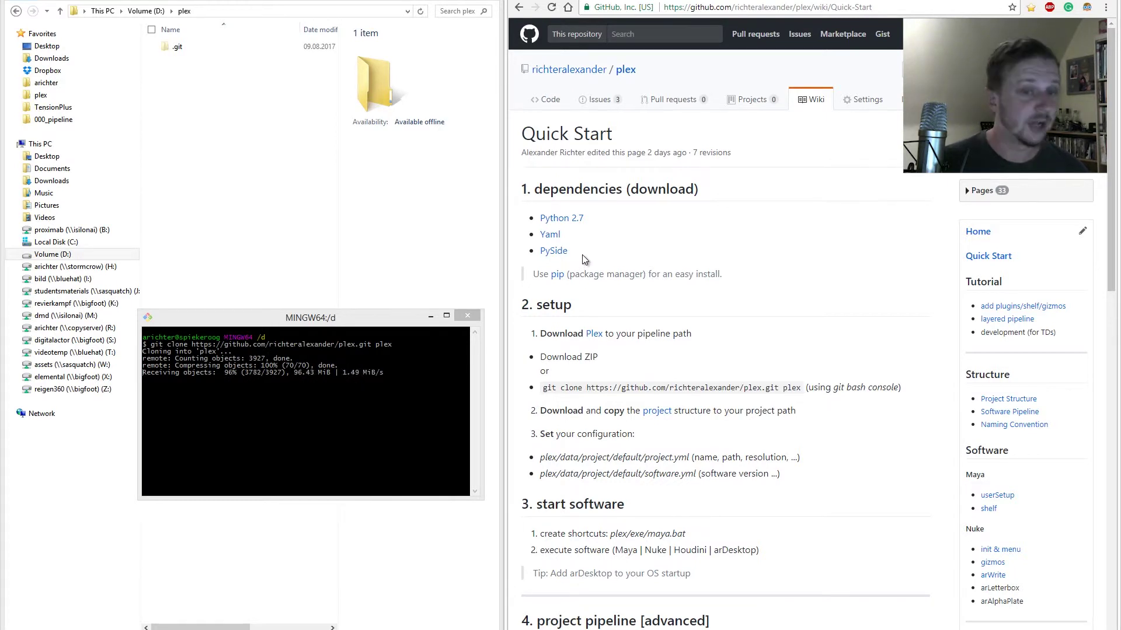
# - Close the Git Bash console and open project.yml from the plex/data/project/default folder
pyautogui.click(468, 316)
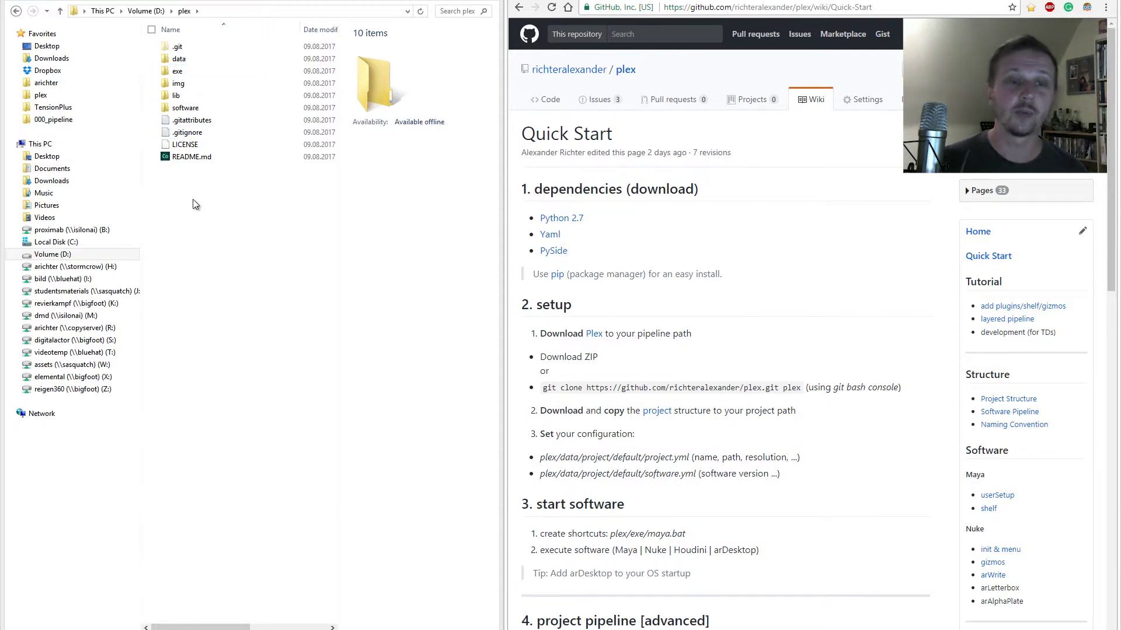
pyautogui.doubleClick(185, 61)
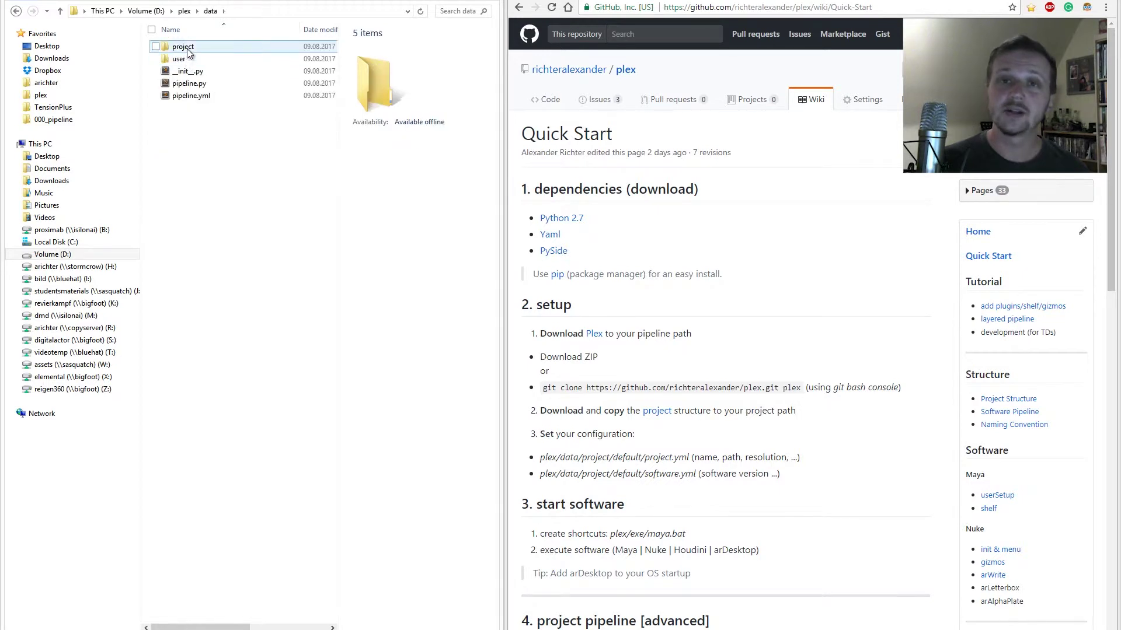
pyautogui.doubleClick(183, 47)
pyautogui.click(187, 52)
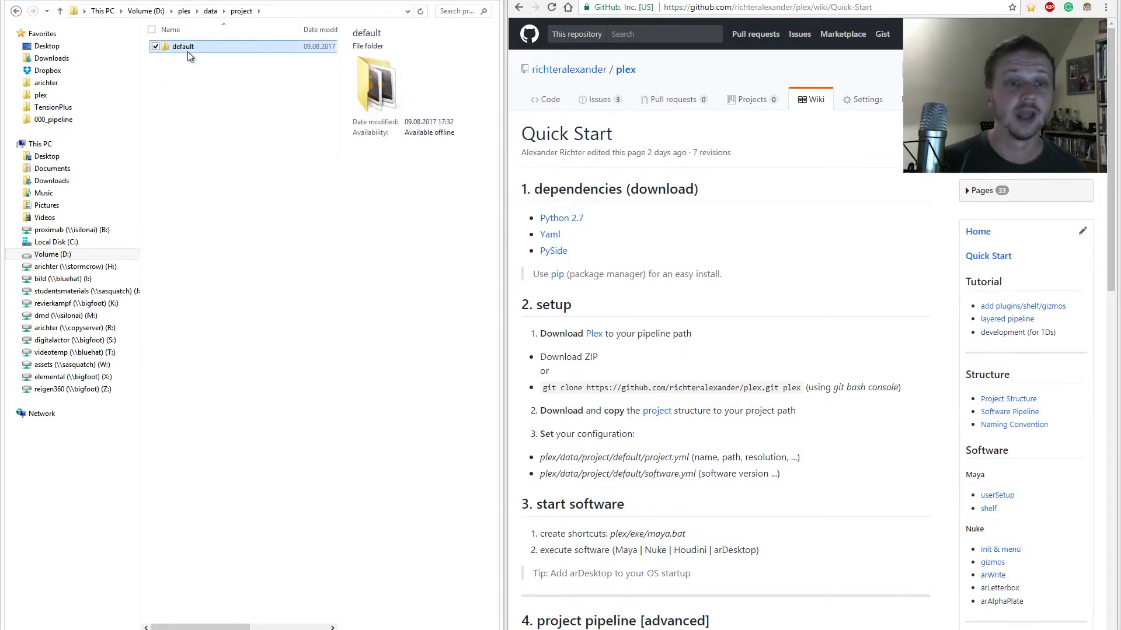
pyautogui.doubleClick(201, 48)
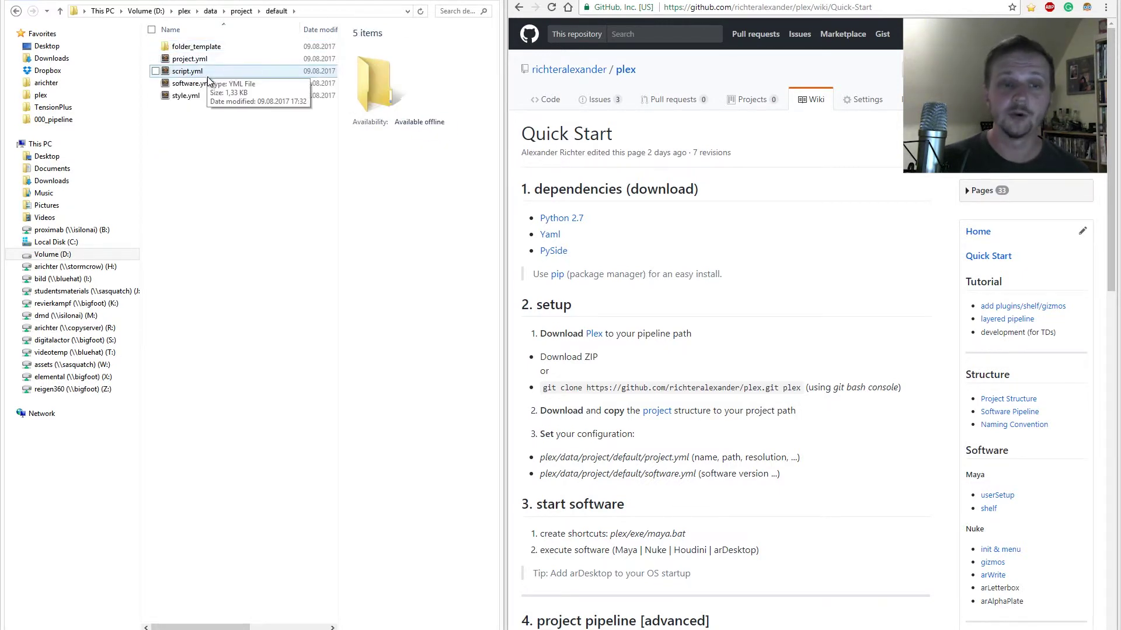
pyautogui.doubleClick(200, 65)
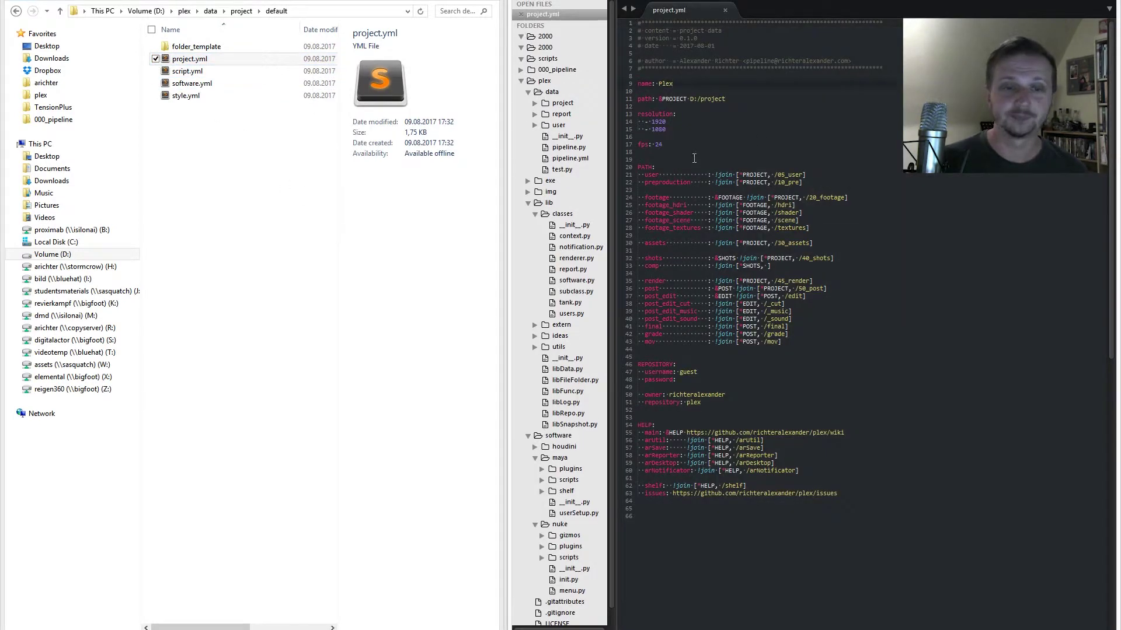
# - In project.yml, set the project name to new_project, the resolution to 2000 by 1000 and the fps to 25
pyautogui.press('BackSpace')
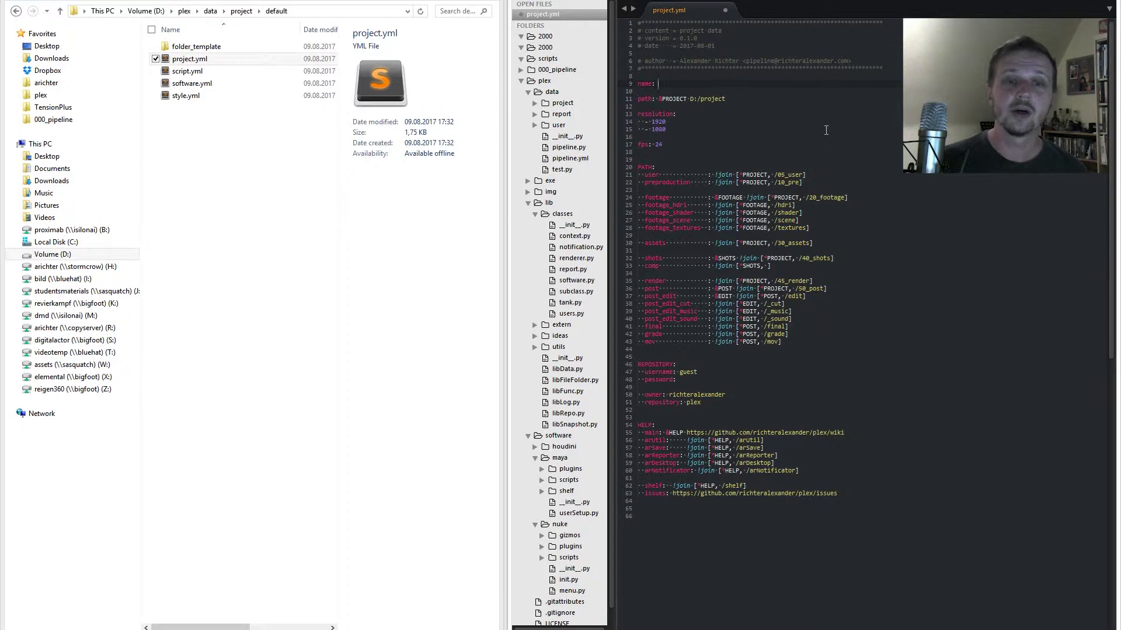
pyautogui.write('new_project')
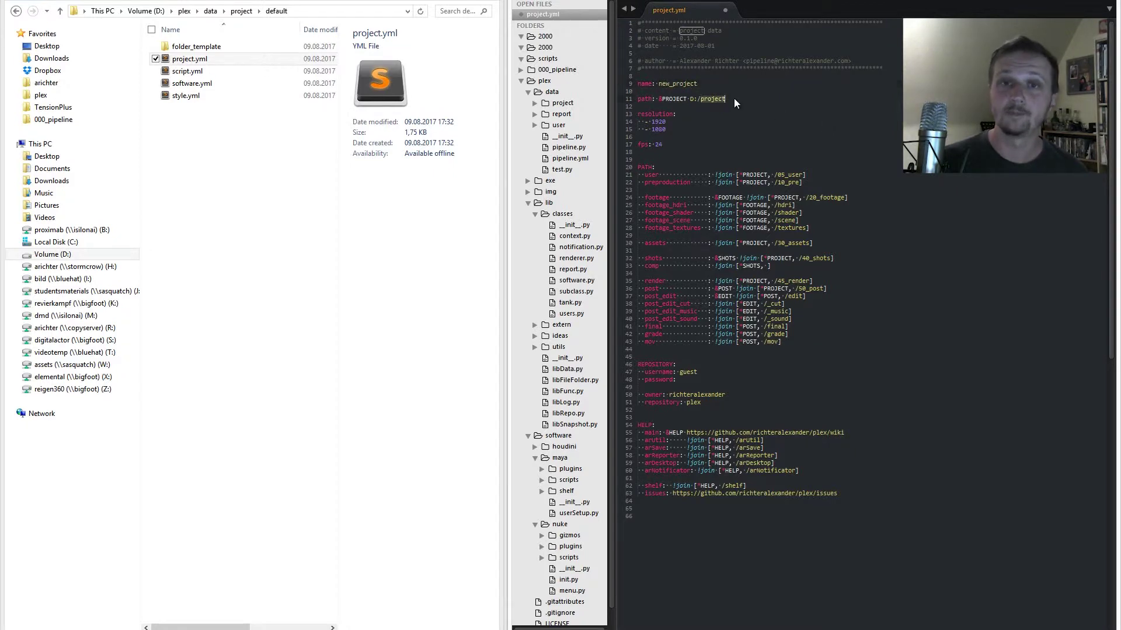
pyautogui.doubleClick(654, 122)
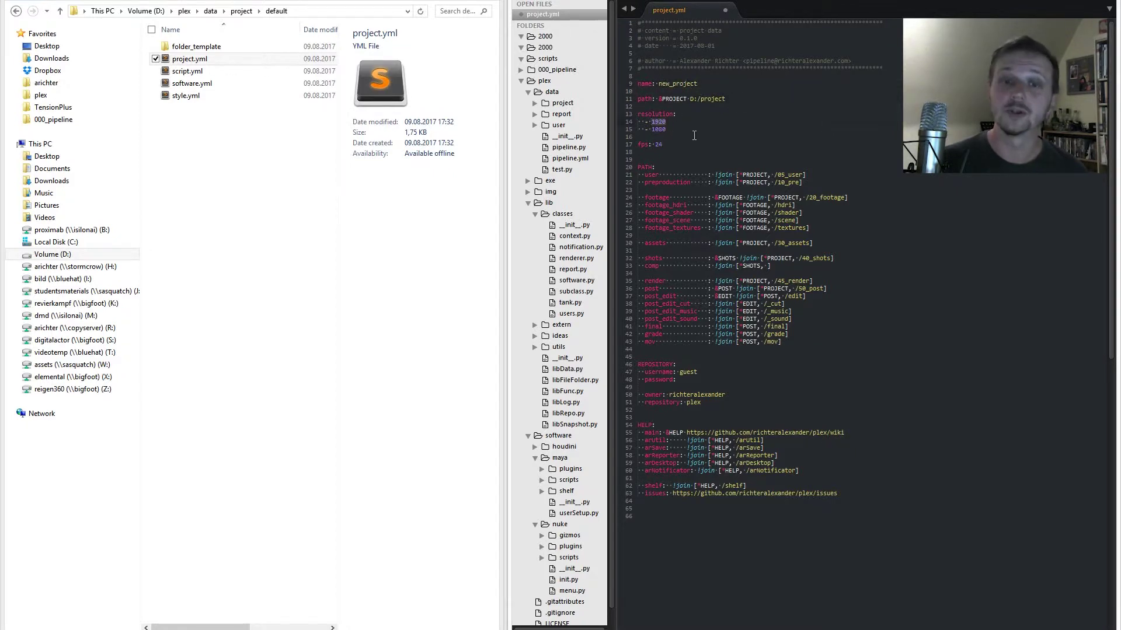
pyautogui.write('2000')
pyautogui.doubleClick(665, 129)
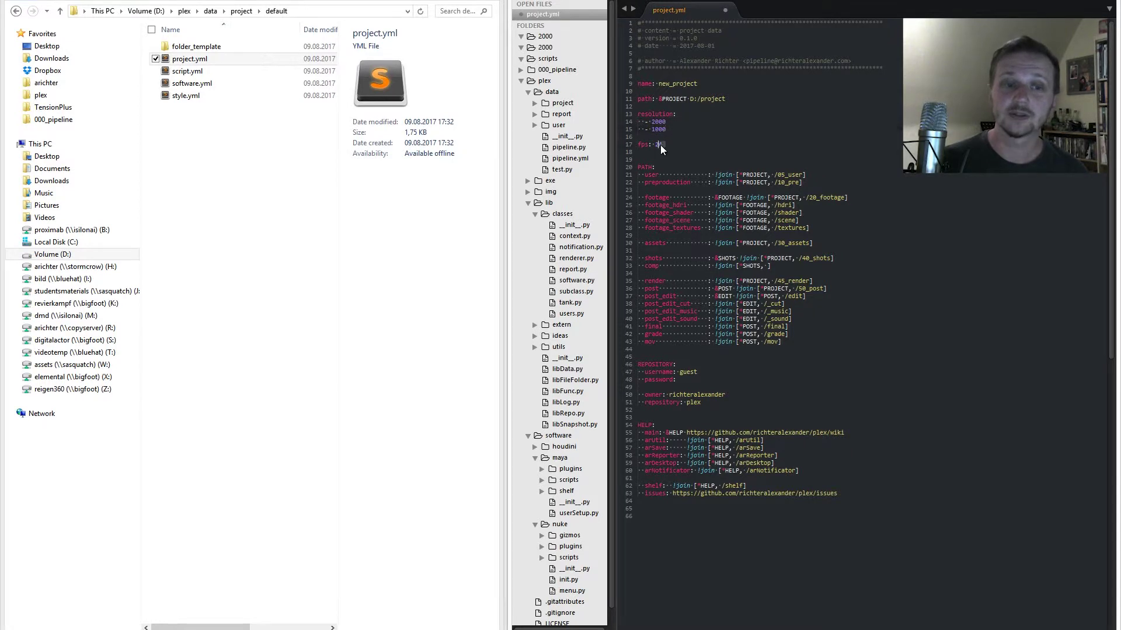
pyautogui.write('25')
pyautogui.click(703, 152)
# - Review the Maya and Nuke version settings in software.yml
pyautogui.click(801, 183)
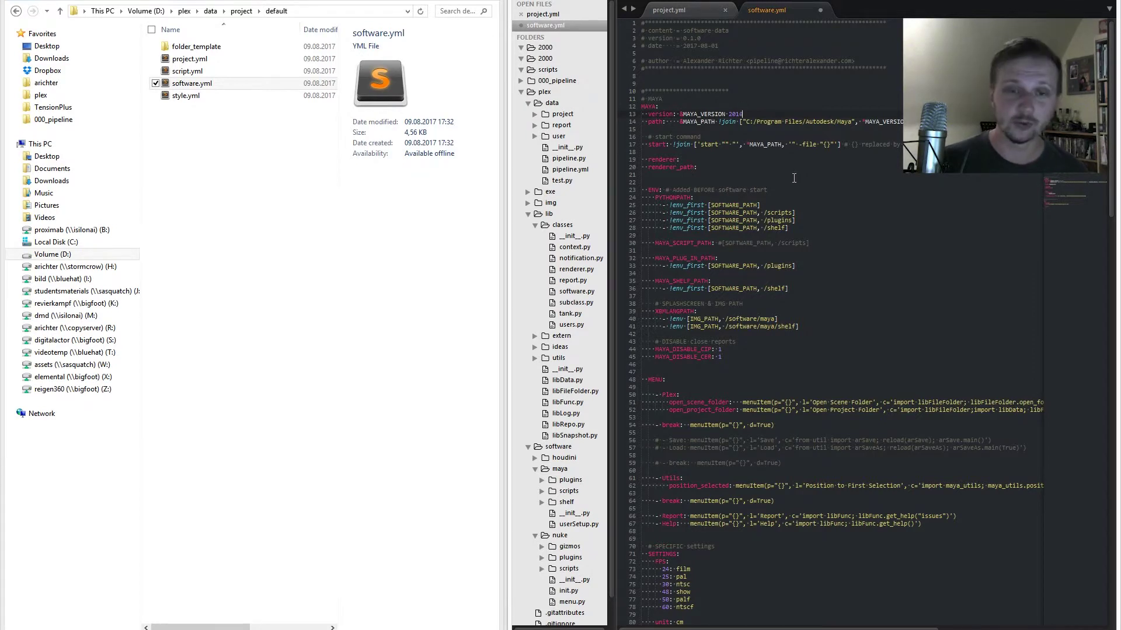
pyautogui.scroll(-15, 777, 233)
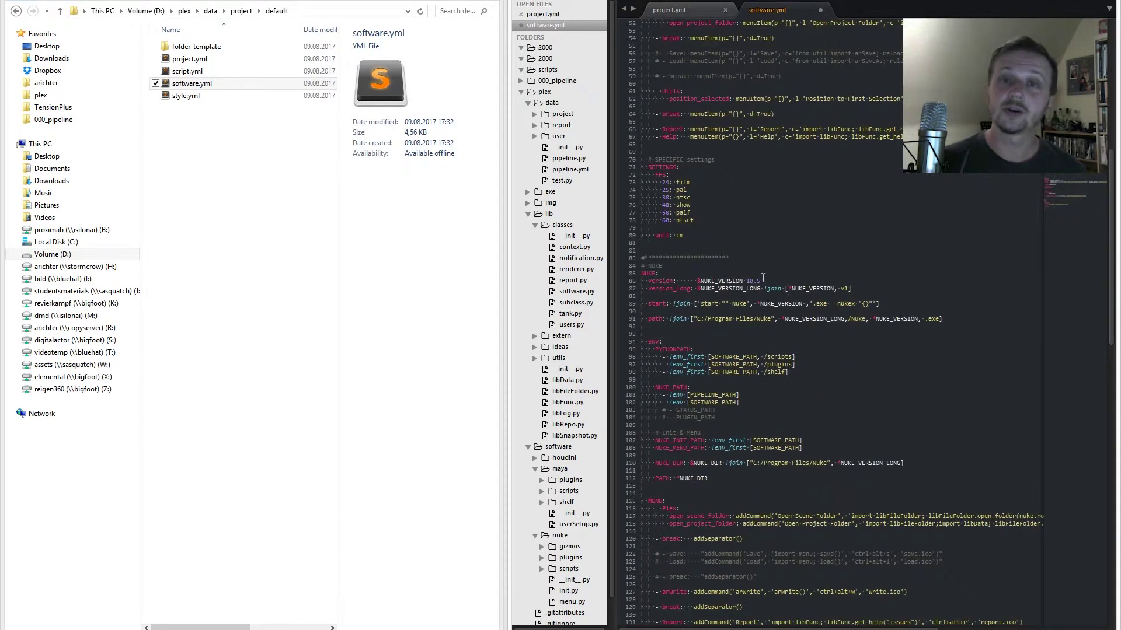
pyautogui.click(762, 279)
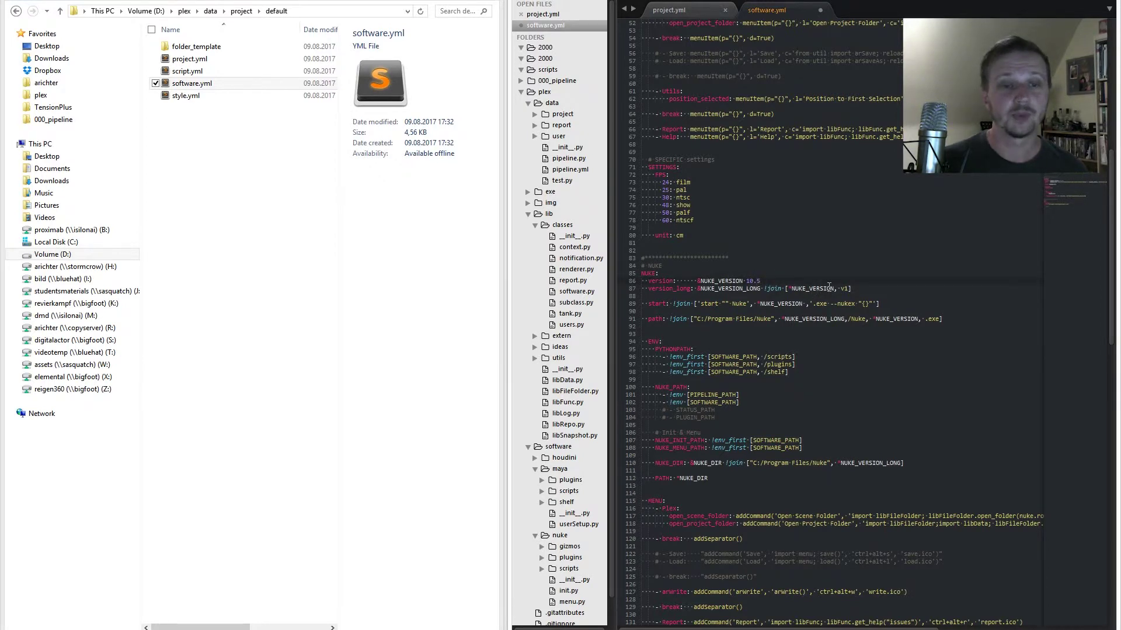
pyautogui.scroll(14, 829, 287)
pyautogui.scroll(3, 823, 269)
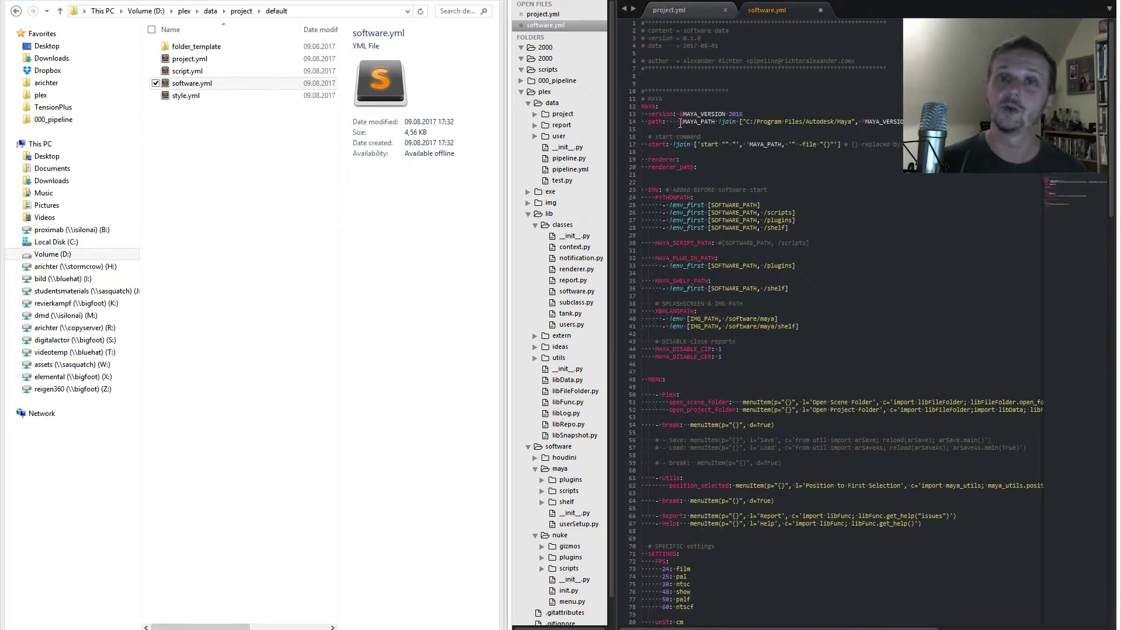
# - Try replacing the Maya path in software.yml with C:/pathTOMaya, and undo the replacement
pyautogui.moveTo(680, 121); pyautogui.dragTo(934, 123)
pyautogui.write('C:')
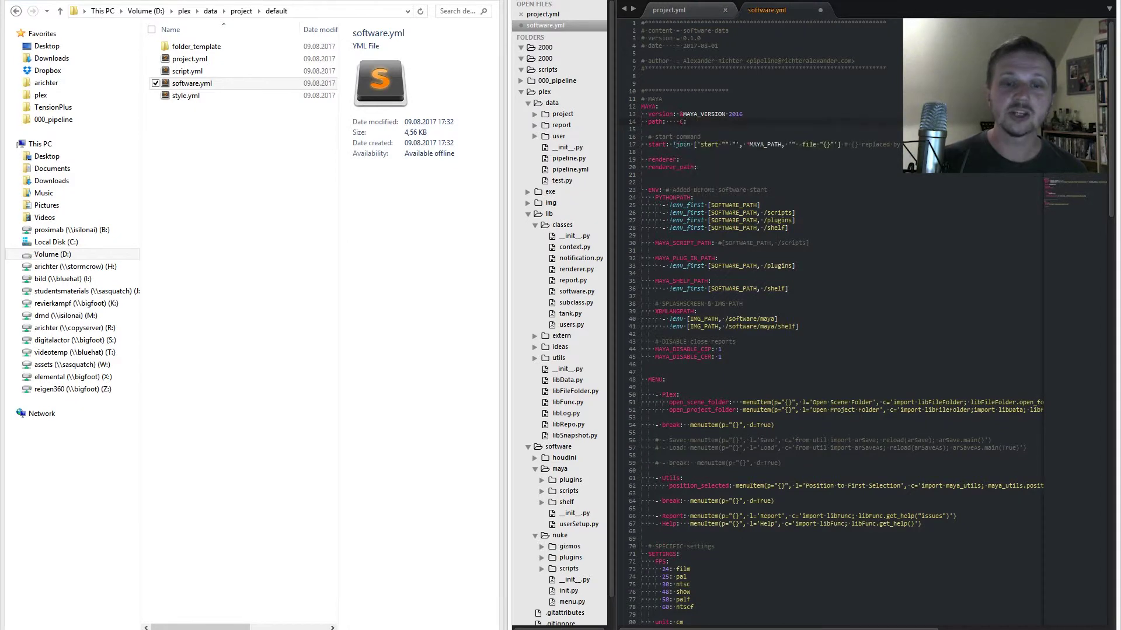
pyautogui.write('/pathTOMaya')
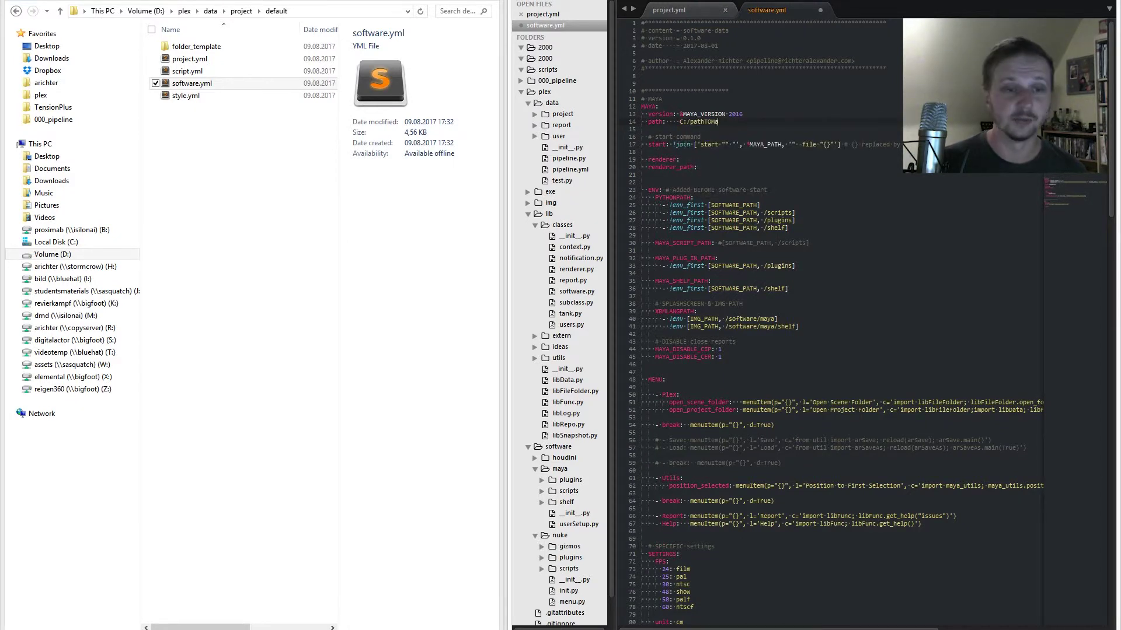
pyautogui.hotkey('ctrl', 'z')
pyautogui.hotkey('ctrl', 'z')
pyautogui.hotkey('ctrl', 'z')
pyautogui.hotkey('ctrl', 'z')
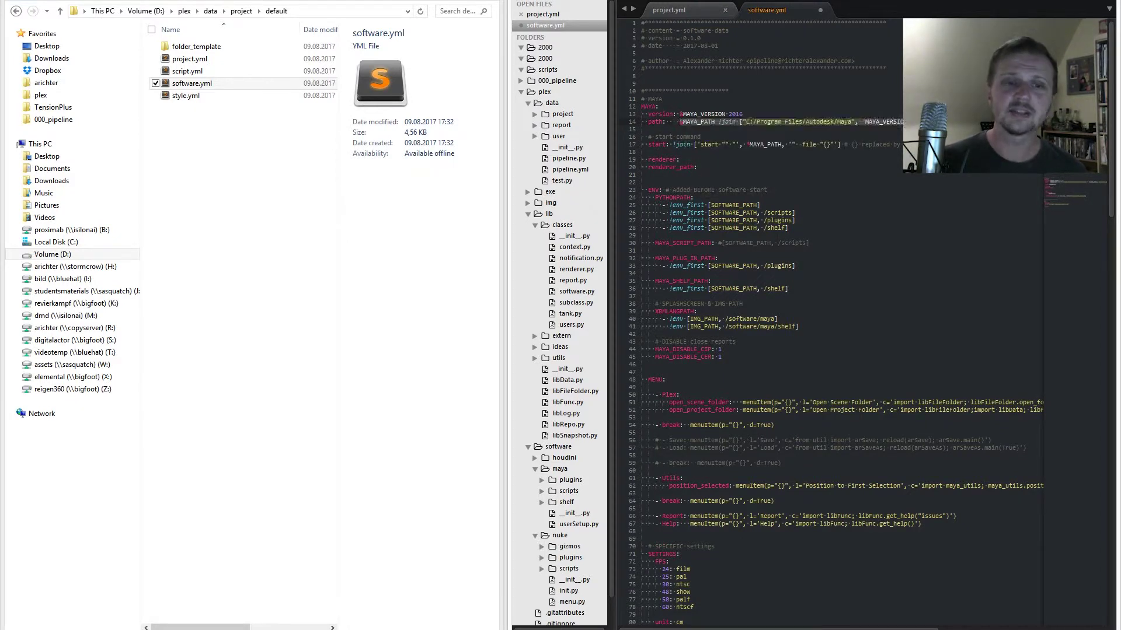
pyautogui.click(881, 129)
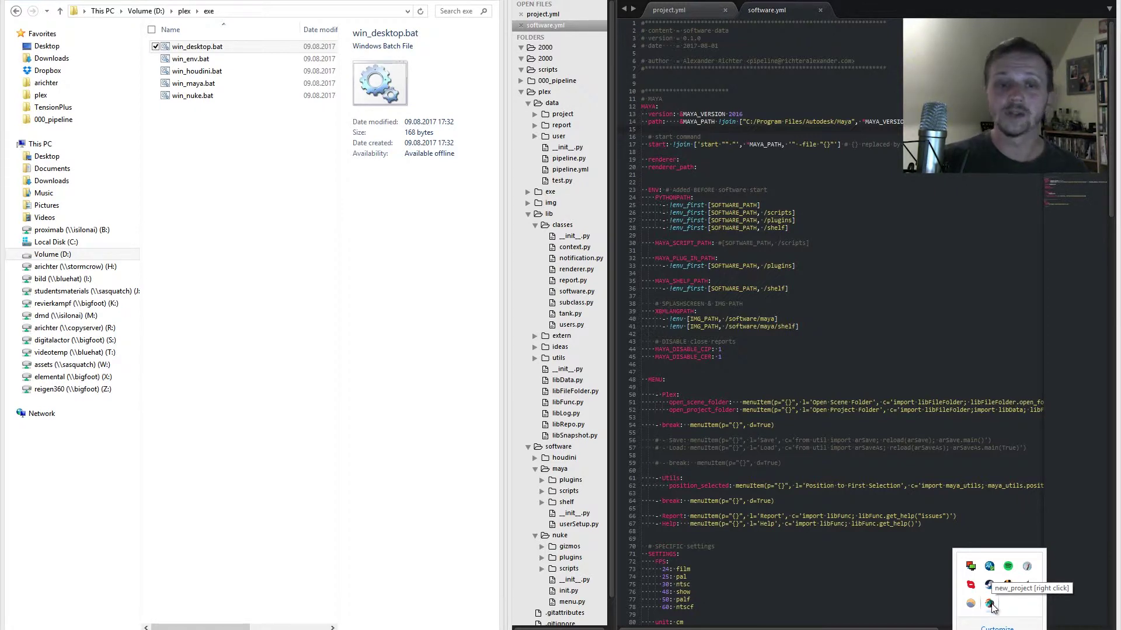
# - Open the new_project system tray menu and examine its entries
pyautogui.rightClick(990, 606)
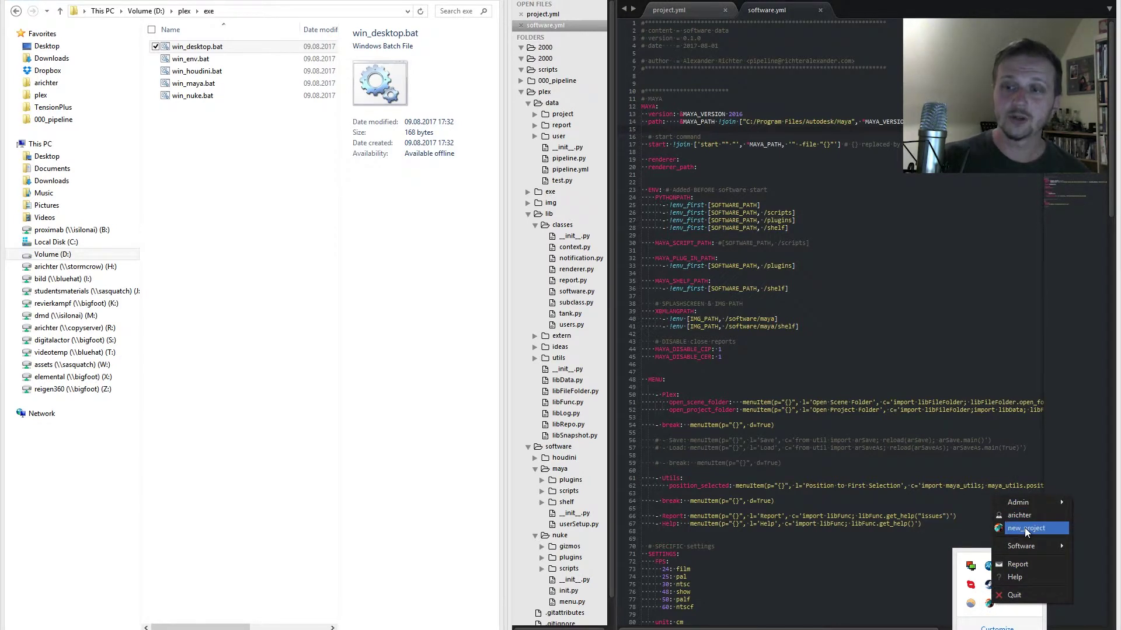
pyautogui.moveTo(1027, 547)
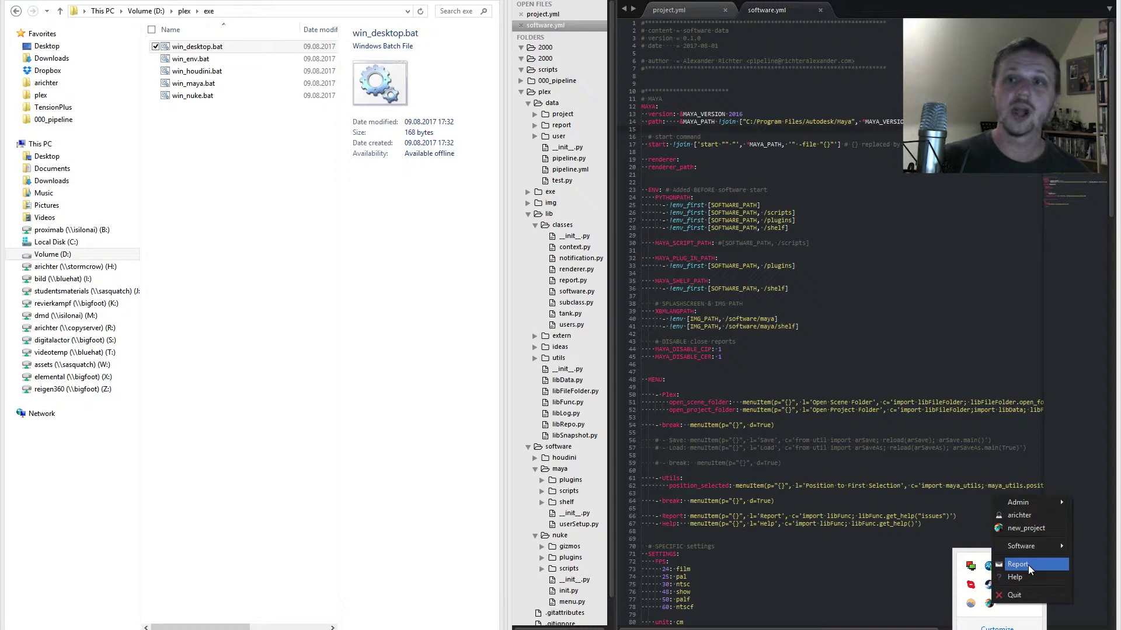
# - Open Plex's issue report page and its help page from the desktop tray menu
pyautogui.click(1028, 565)
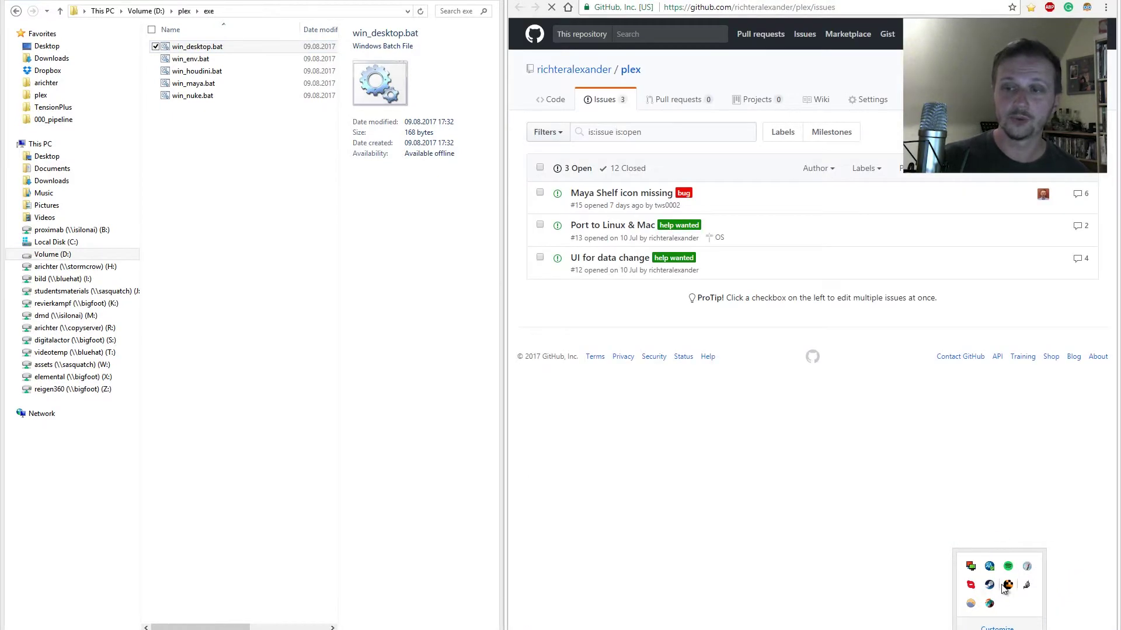
pyautogui.rightClick(989, 601)
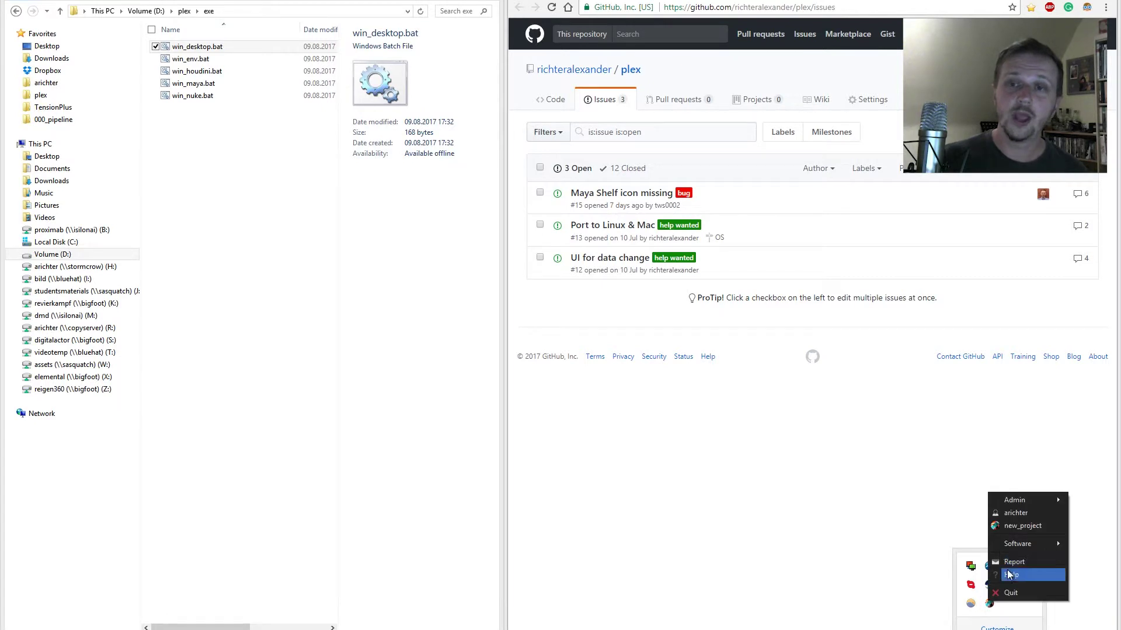
pyautogui.click(1006, 528)
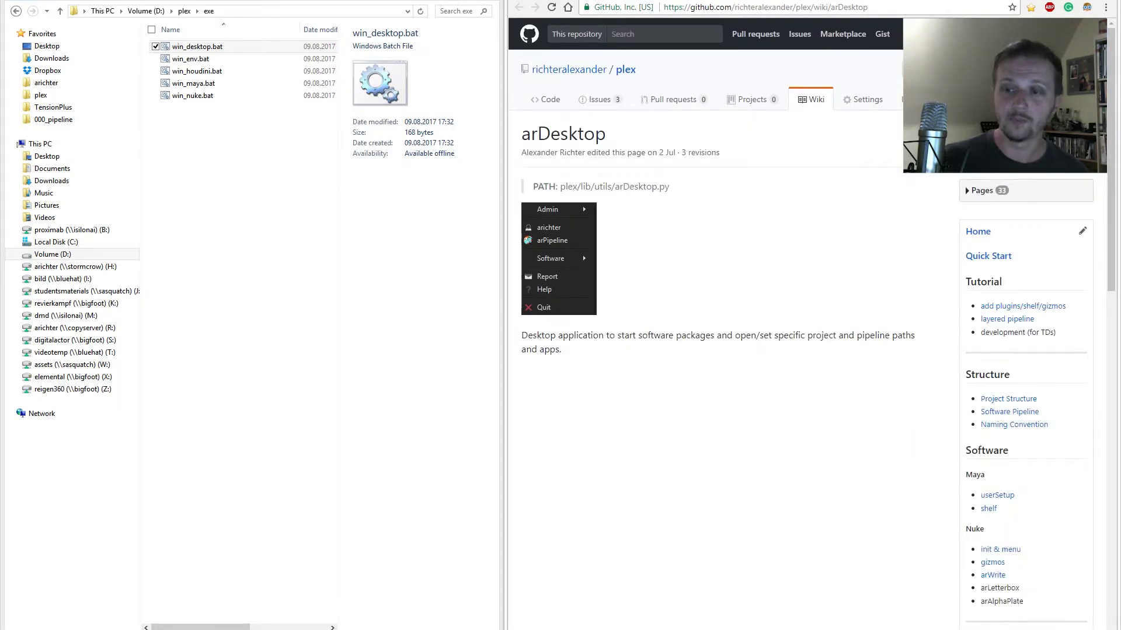
# - Launch Nuke from the software entries of the Plex tray menu
pyautogui.click(998, 629)
pyautogui.rightClick(989, 602)
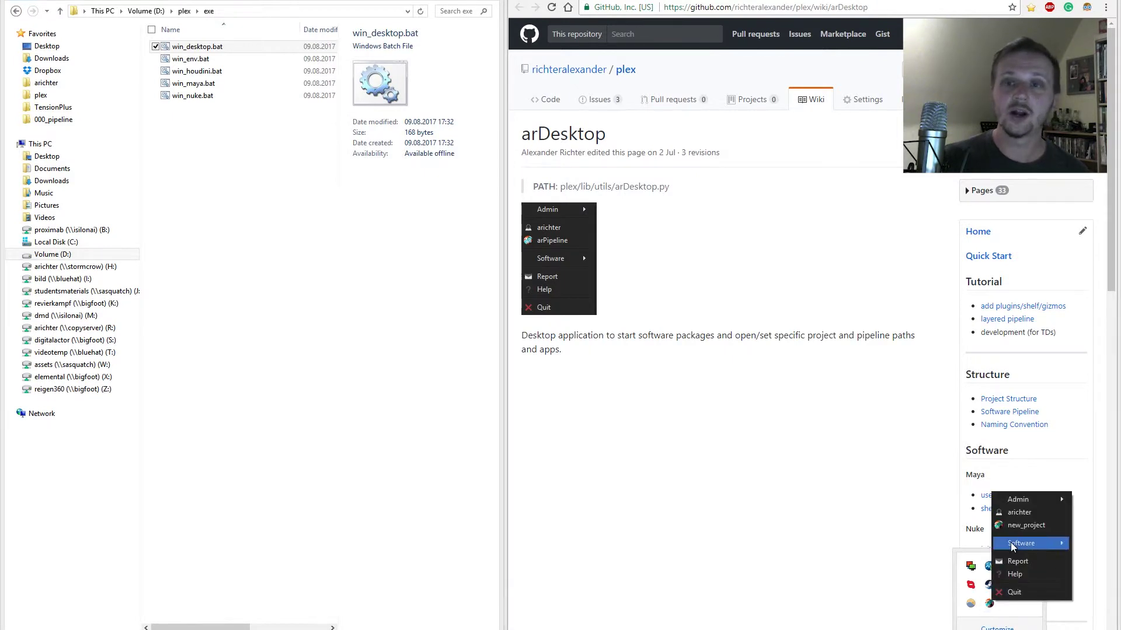
pyautogui.moveTo(1022, 543)
pyautogui.click(952, 556)
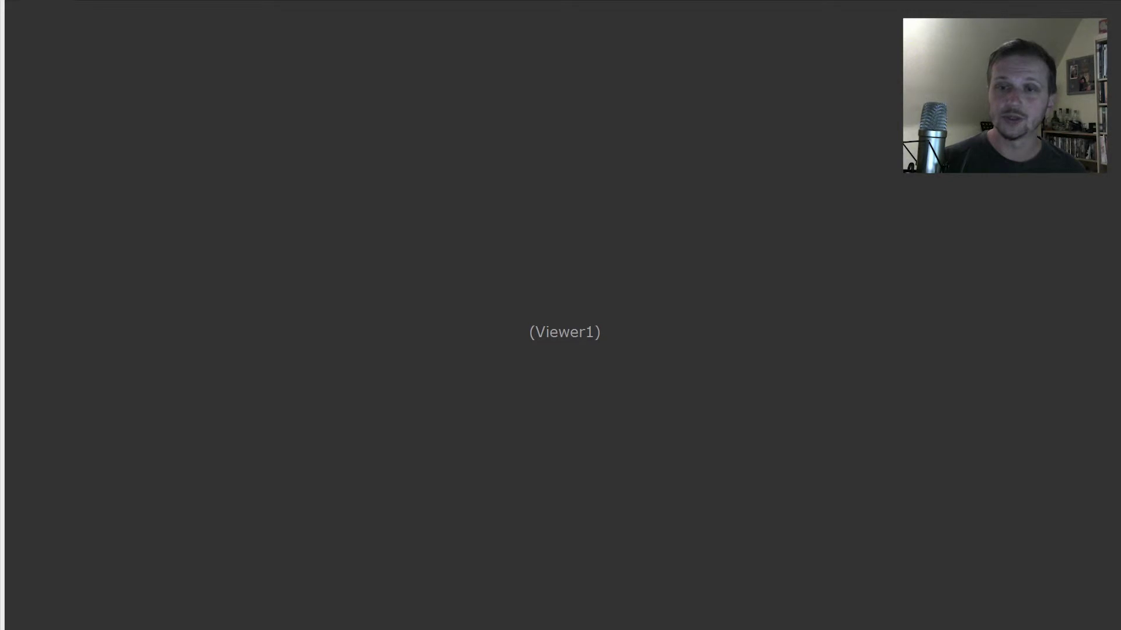
# - Review the paths, scripts and settings that Plex loaded in Nuke's startup console
pyautogui.click(362, 593)
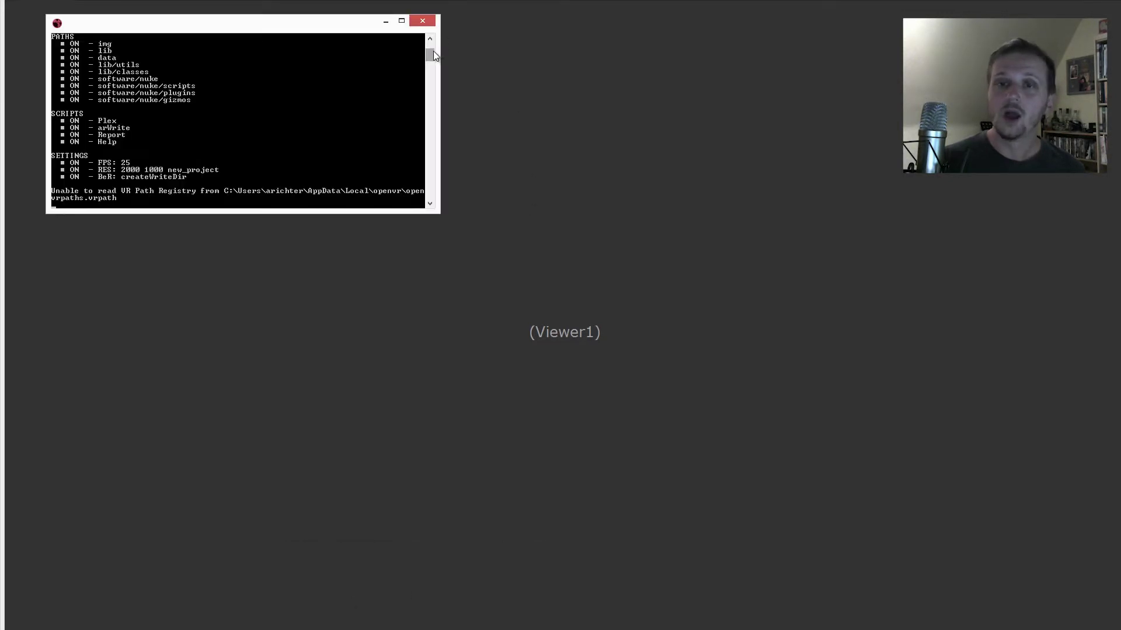
pyautogui.moveTo(433, 52); pyautogui.dragTo(430, 43)
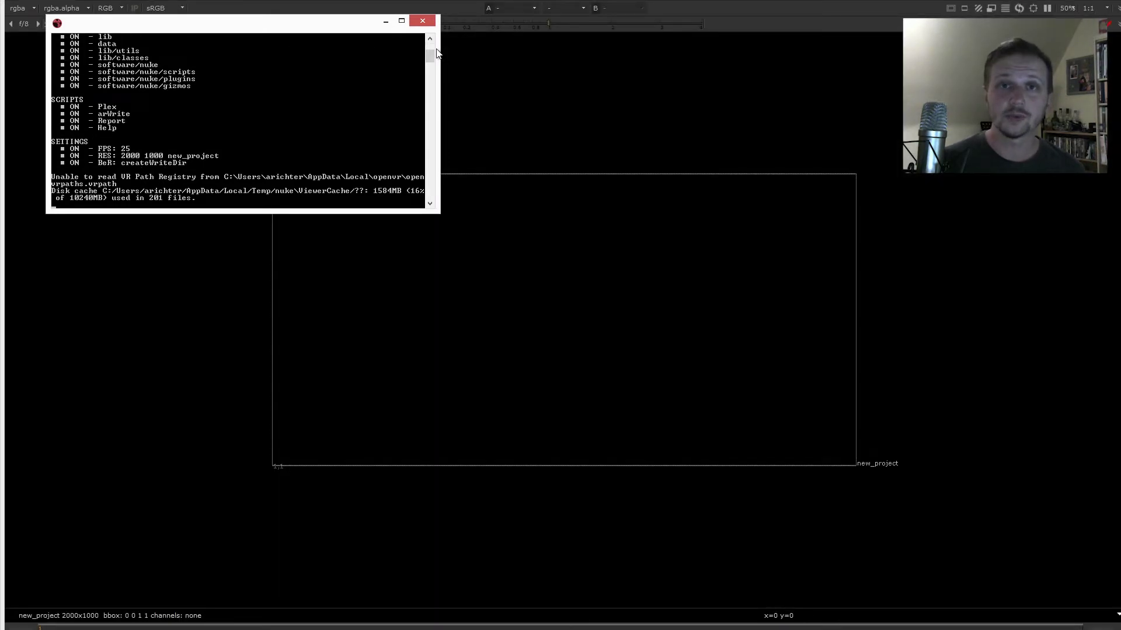
pyautogui.moveTo(431, 54); pyautogui.dragTo(430, 51)
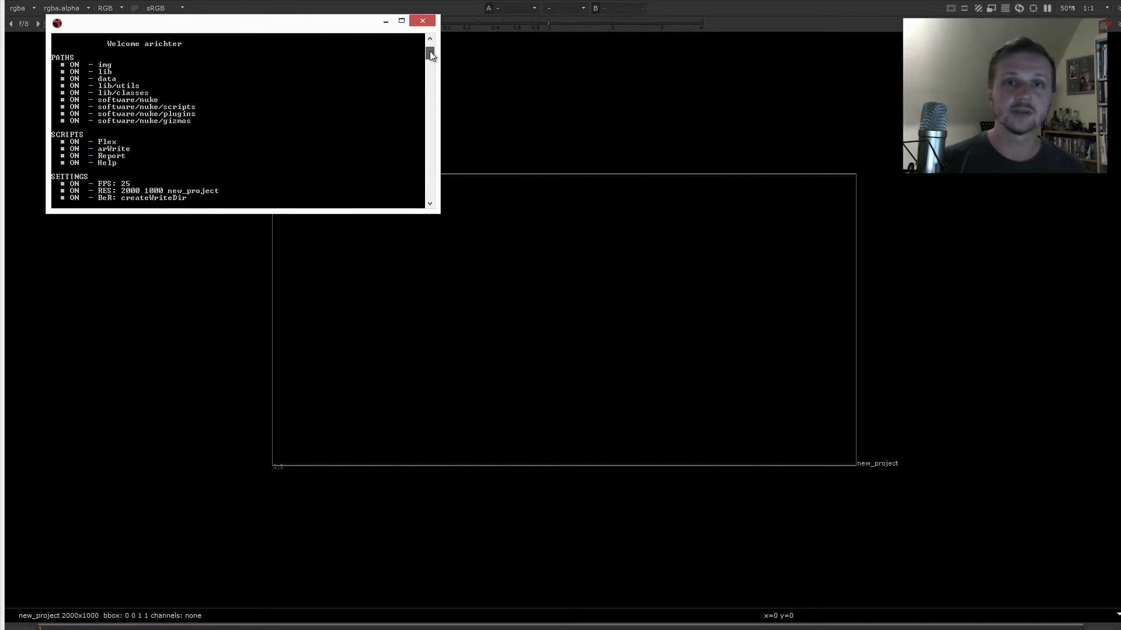
pyautogui.click(422, 21)
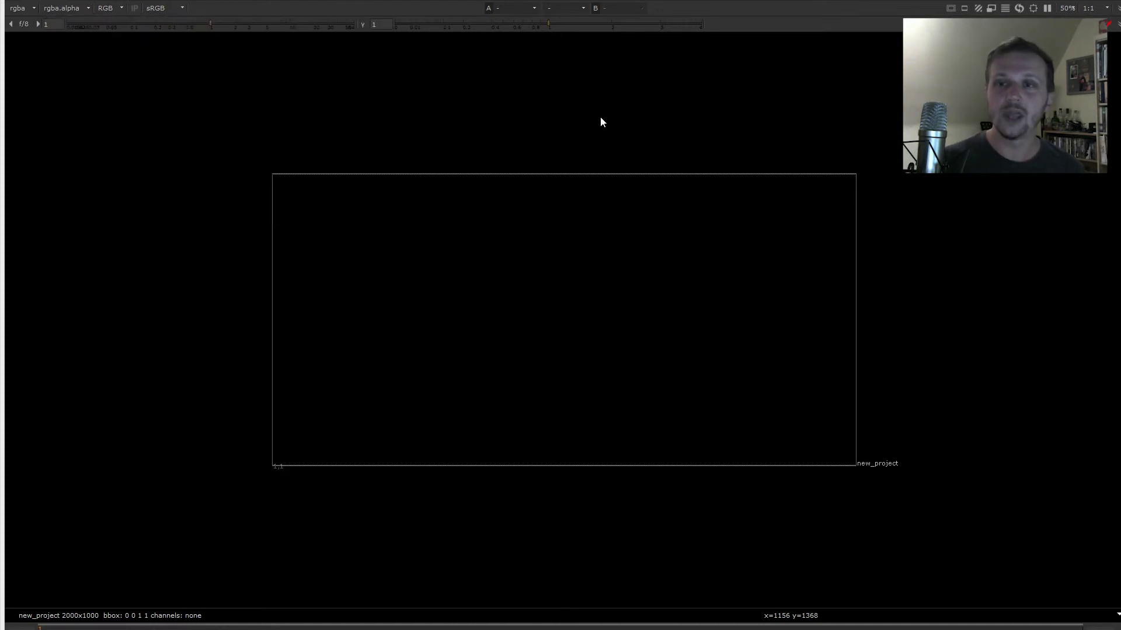
# - Move the viewer window out of the way and check the fps and full size format in Nuke's project settings
pyautogui.moveTo(601, 5); pyautogui.dragTo(733, 378)
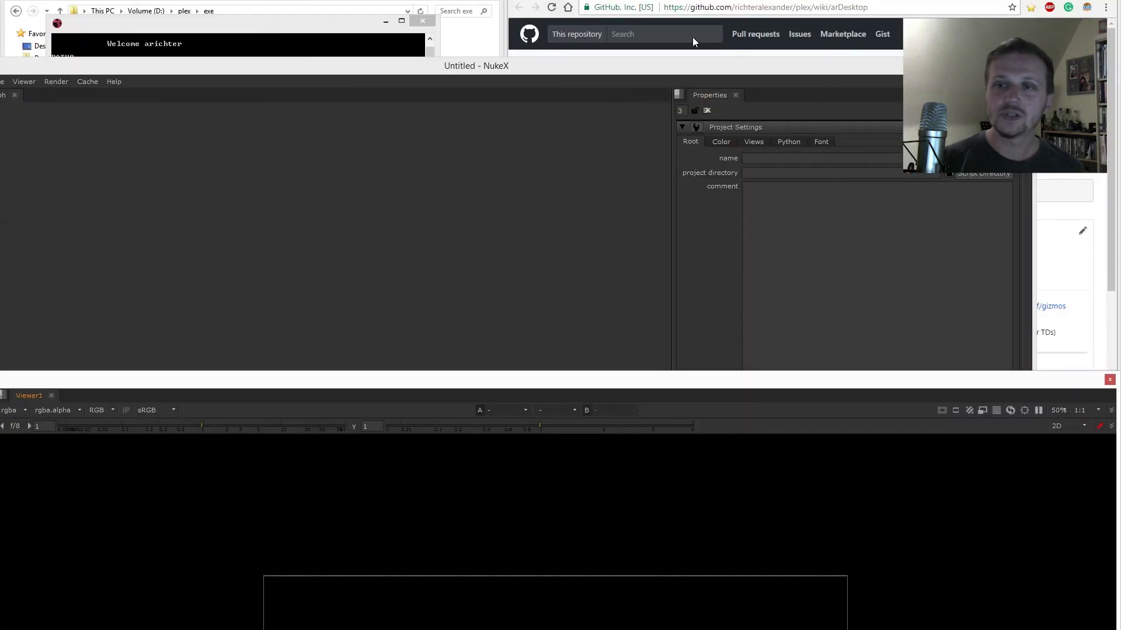
pyautogui.hotkey('alt', 's')
pyautogui.moveTo(604, 376); pyautogui.dragTo(600, 629)
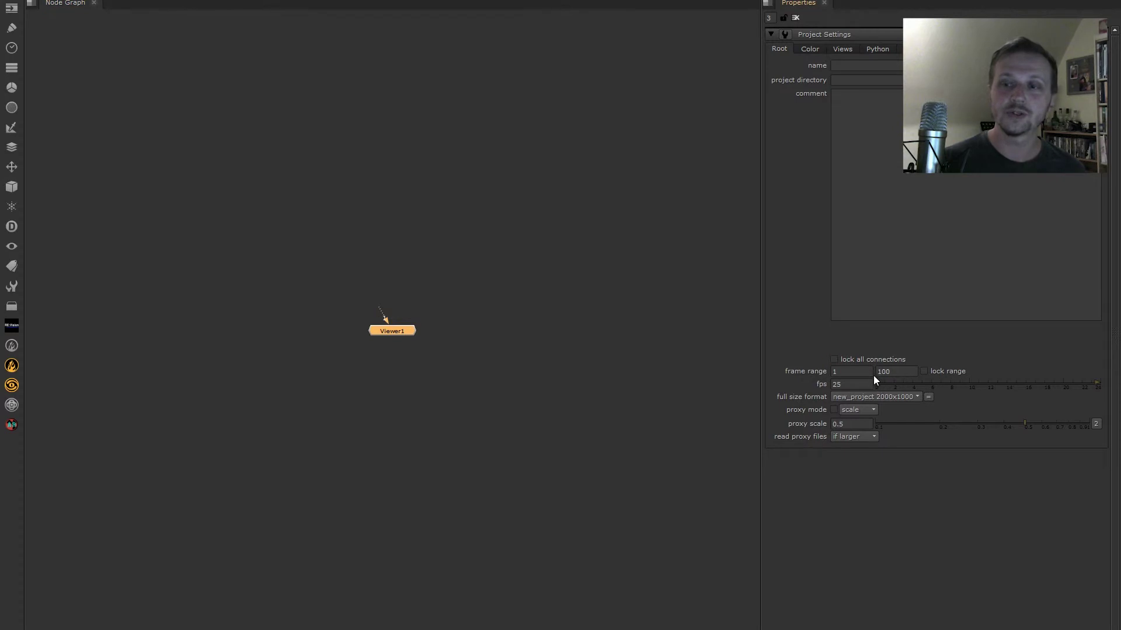
pyautogui.click(878, 397)
pyautogui.click(696, 452)
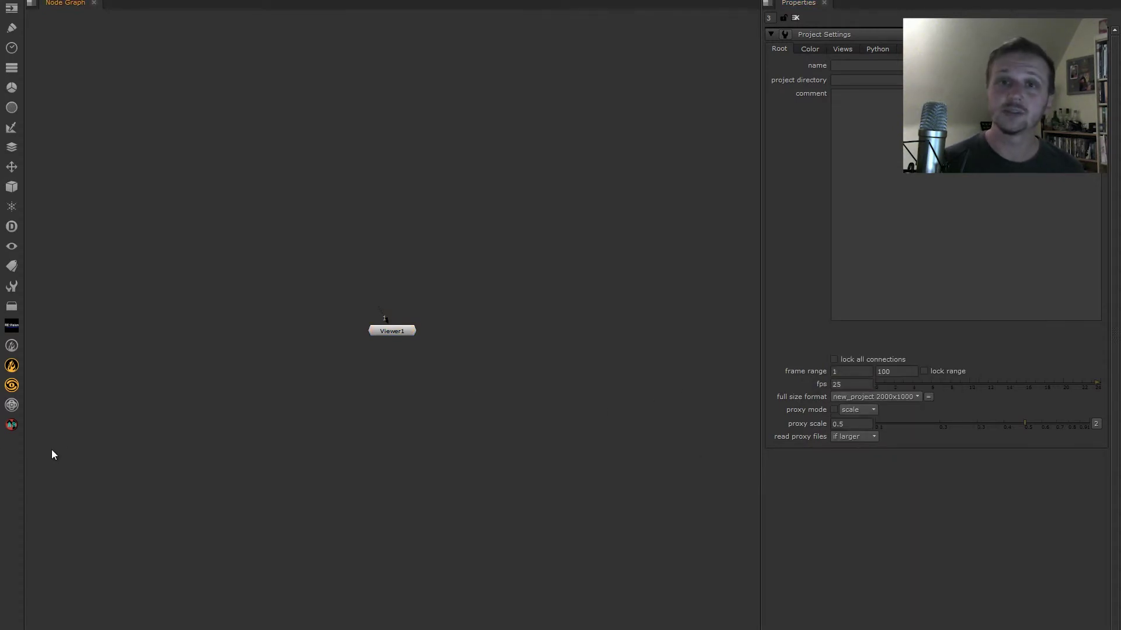
# - Add an arWrite node from the Plex tools, place it in the node graph above and to the right of Viewer1, and deselect it
pyautogui.click(7, 430)
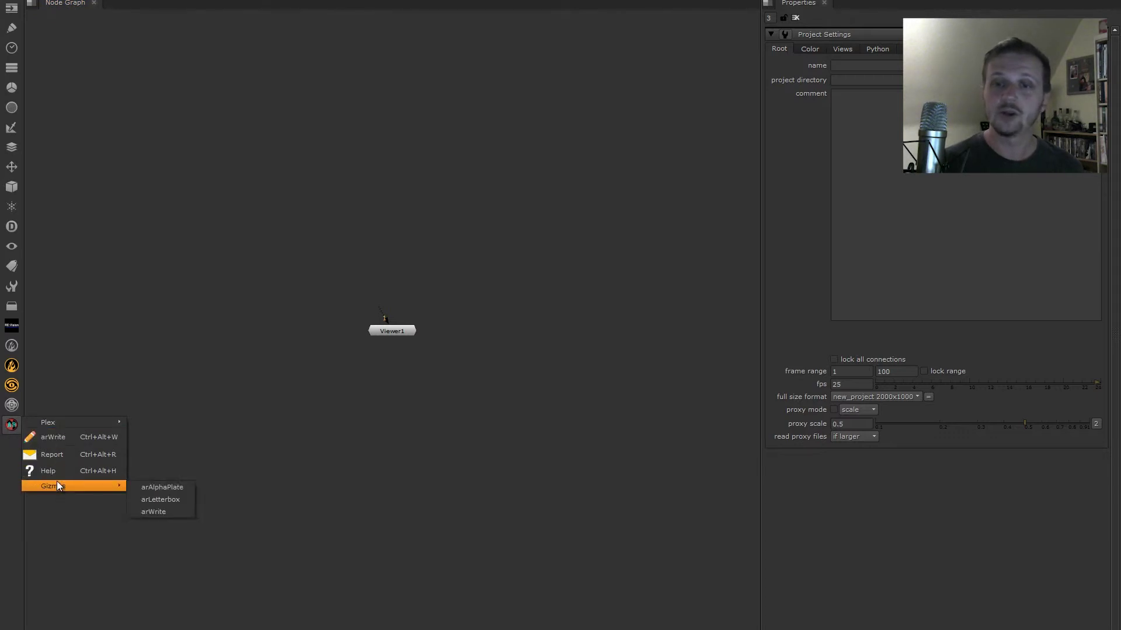
pyautogui.click(55, 437)
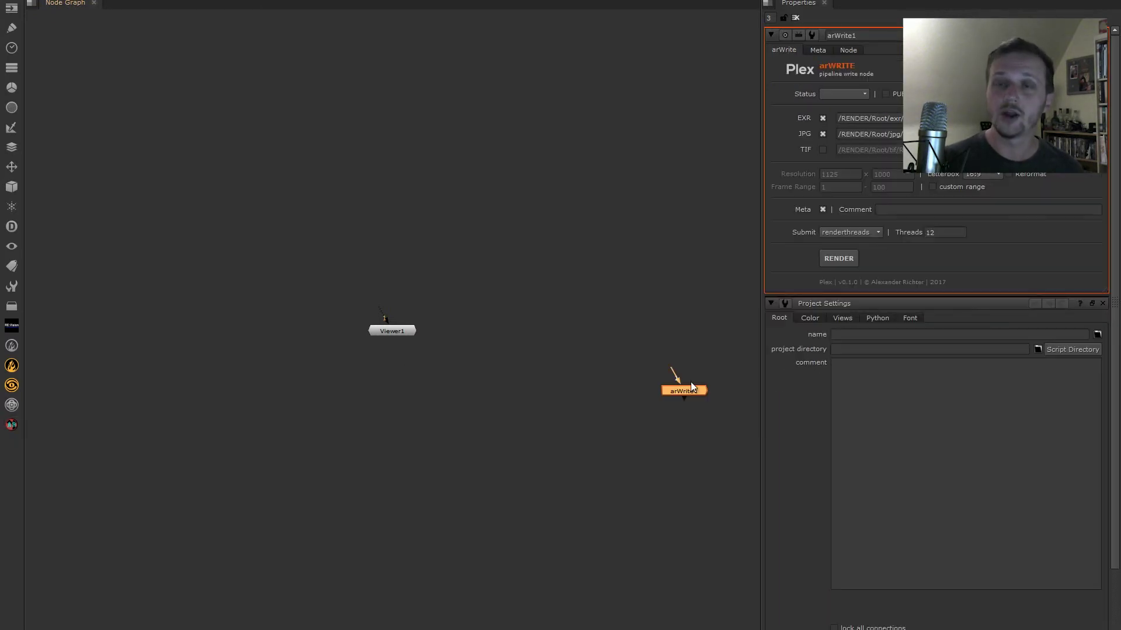
pyautogui.click(688, 383)
pyautogui.moveTo(683, 391); pyautogui.dragTo(456, 244)
pyautogui.click(457, 258)
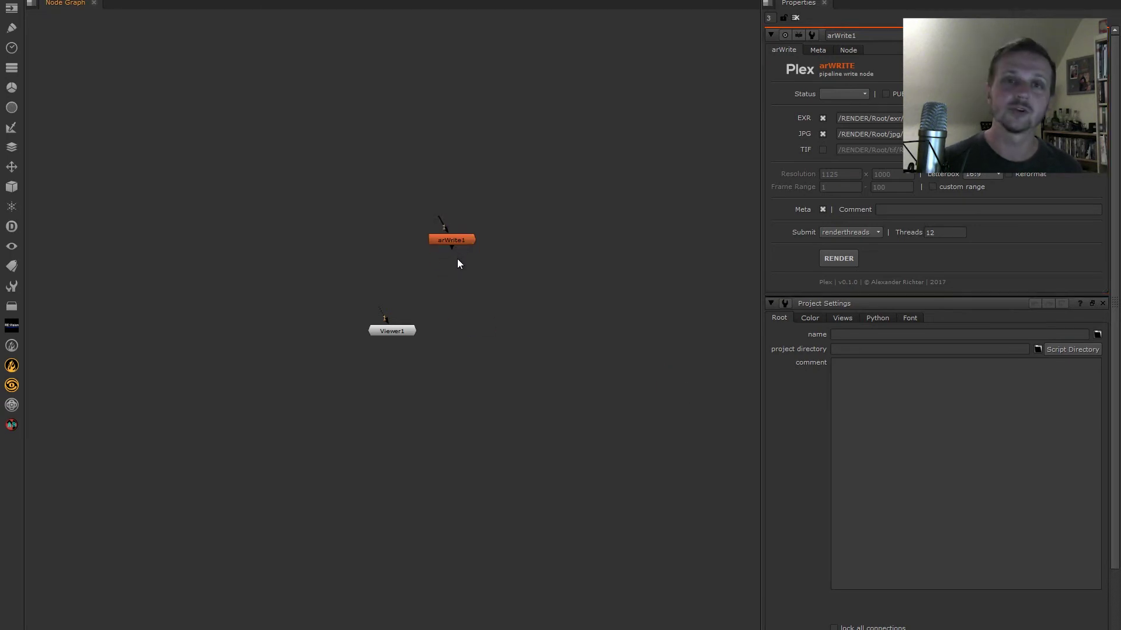
# - Switch to the browser, open the plex repository's main page on GitHub and skim through its README
pyautogui.moveTo(139, 627)
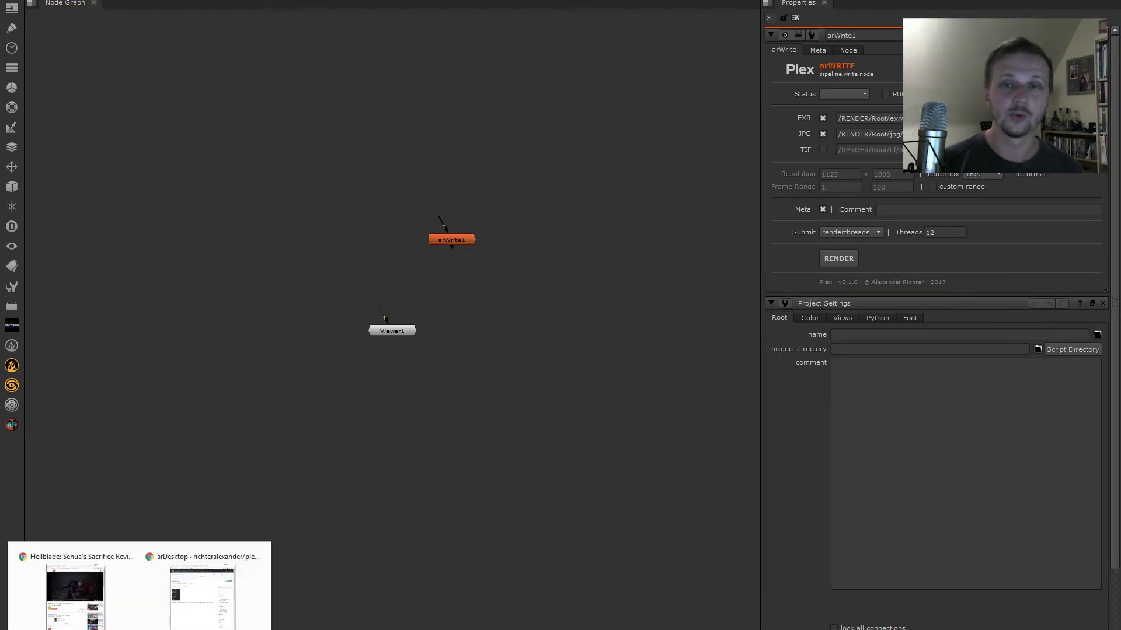
pyautogui.click(202, 593)
pyautogui.click(626, 70)
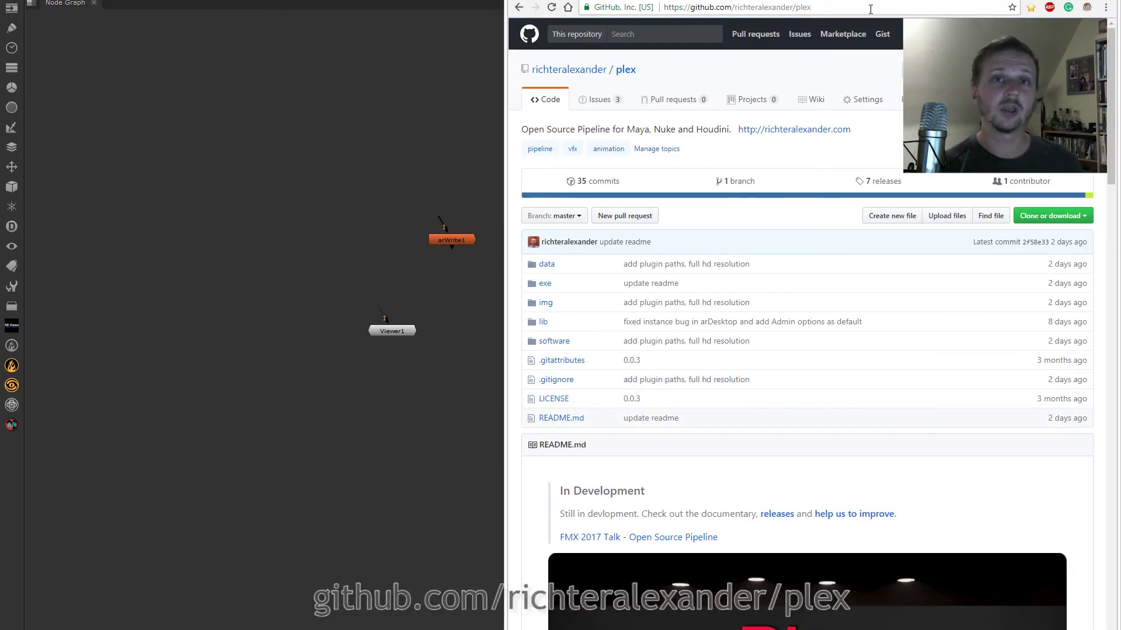
pyautogui.doubleClick(891, 1)
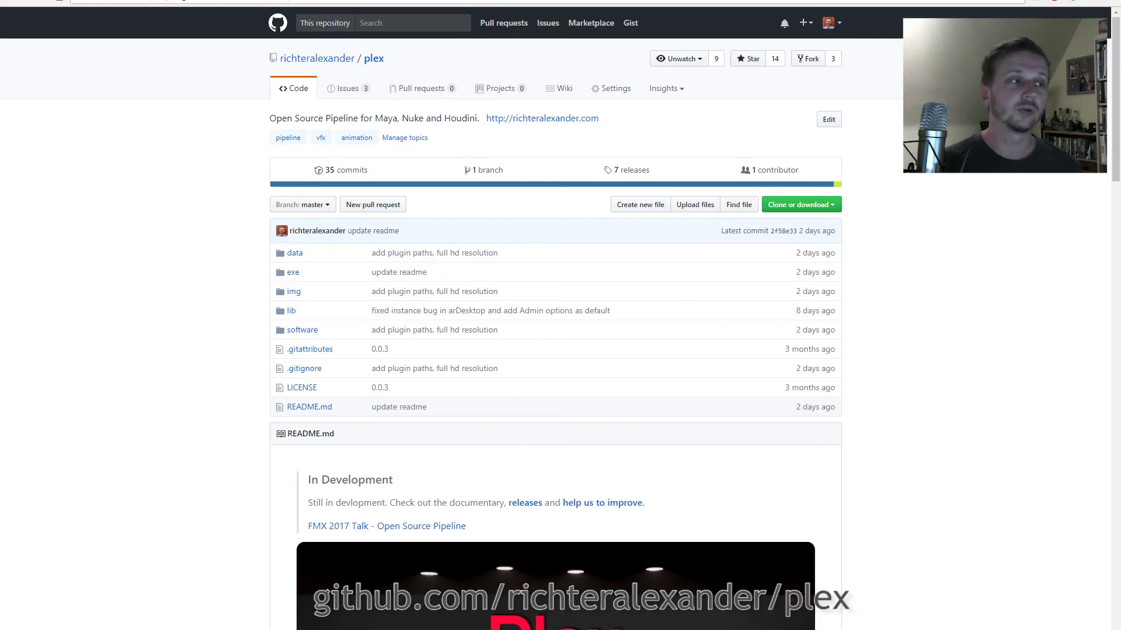
pyautogui.scroll(-13, 556, 327)
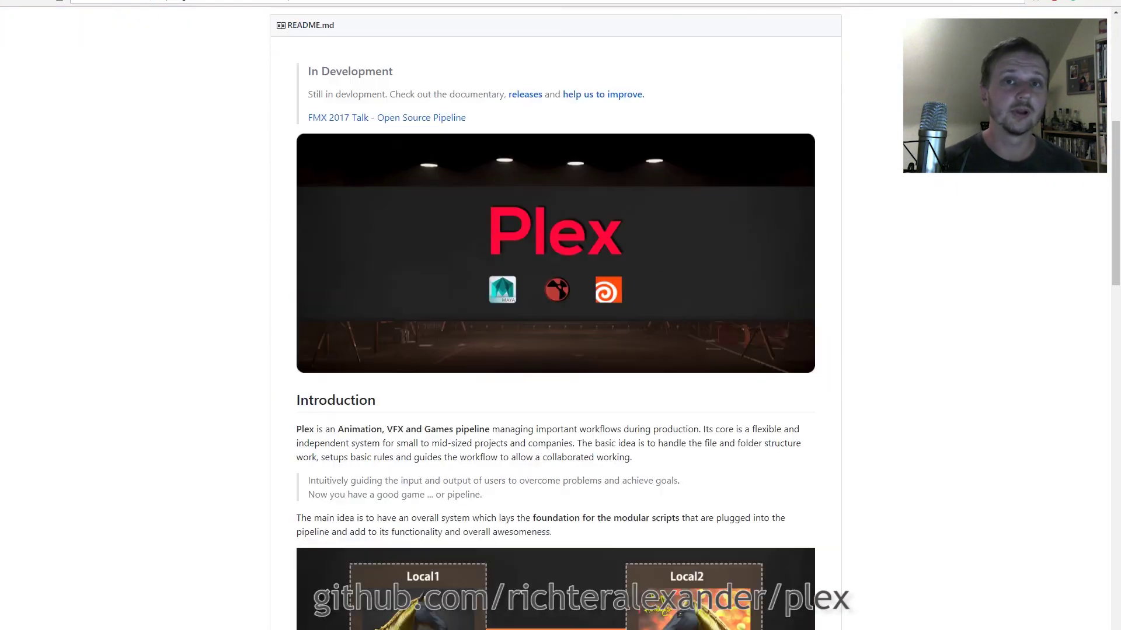
pyautogui.scroll(-20, 555, 327)
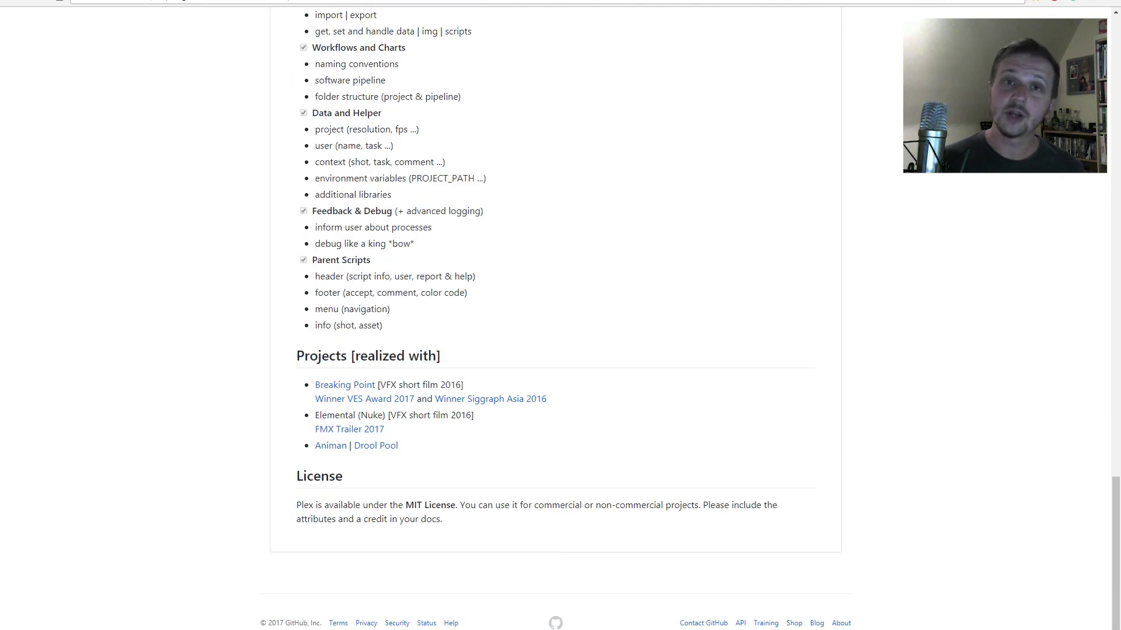
pyautogui.scroll(20, 555, 327)
pyautogui.scroll(10, 555, 327)
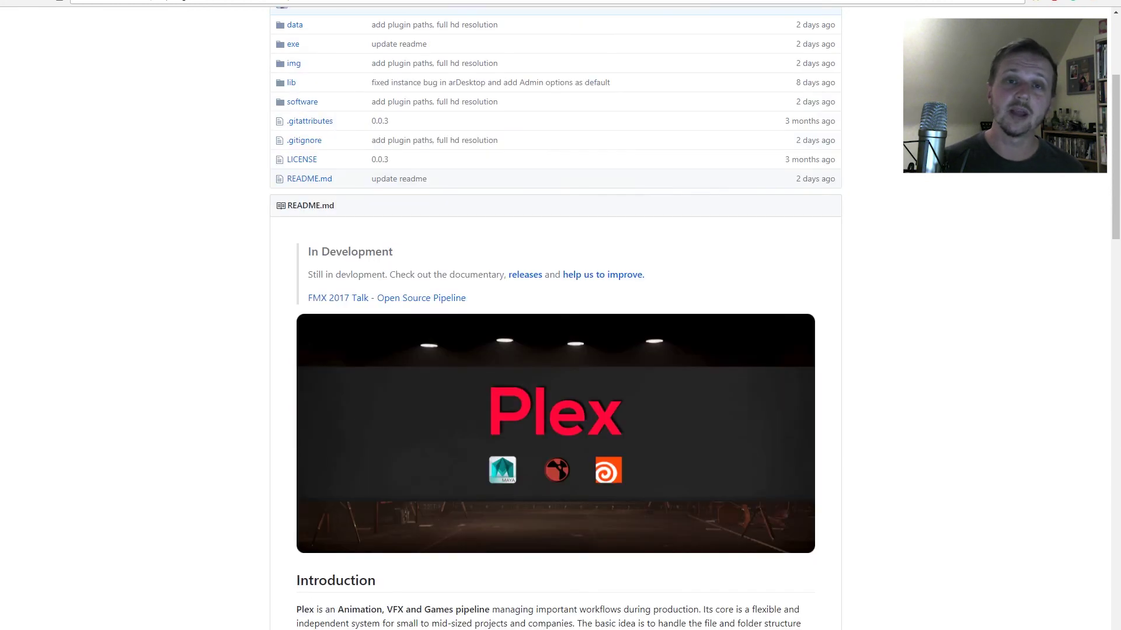